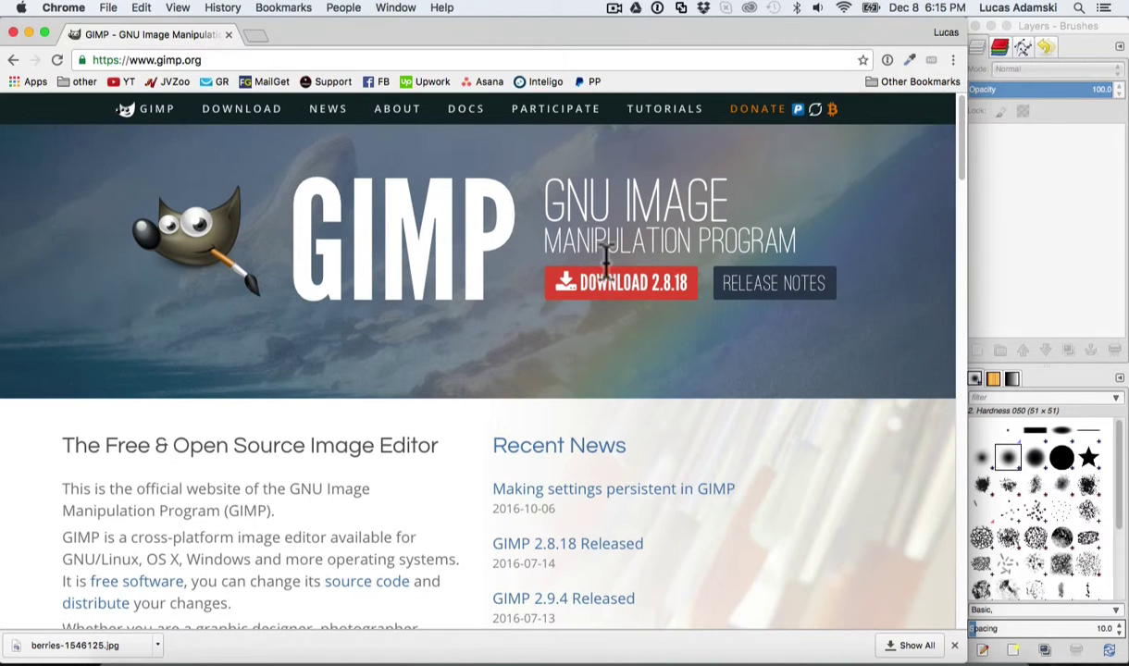
# Step: Try to download GIMP 2.8.18 for Mac OS X directly from the GIMP website
pyautogui.click(645, 289)
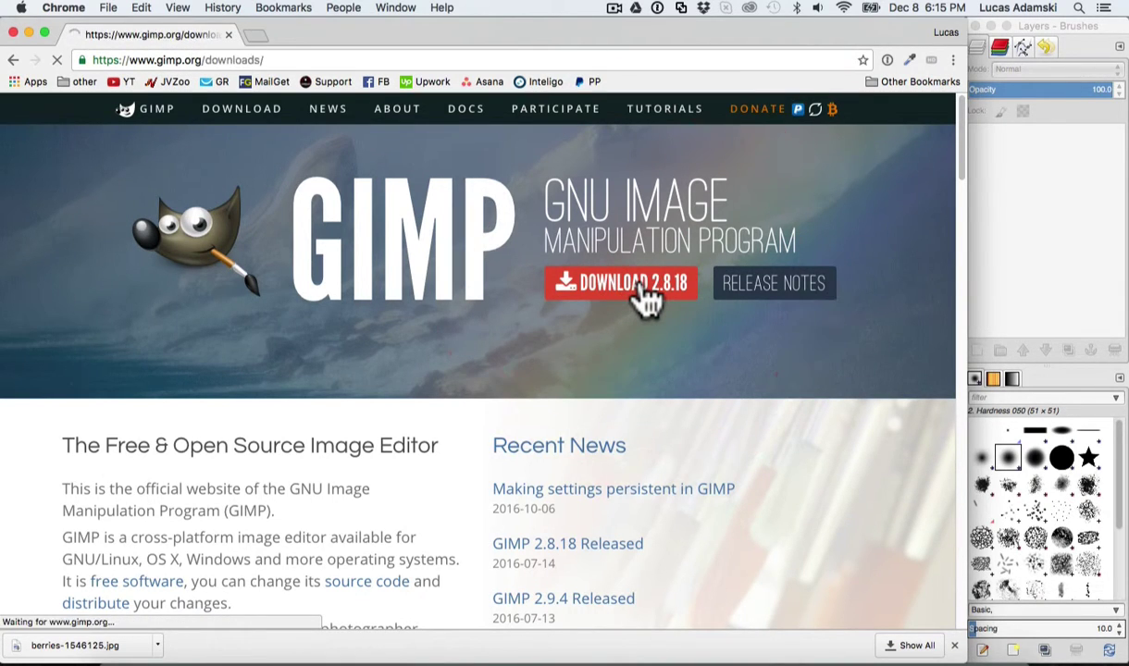
pyautogui.scroll(-2, 490, 356)
pyautogui.scroll(-2, 491, 356)
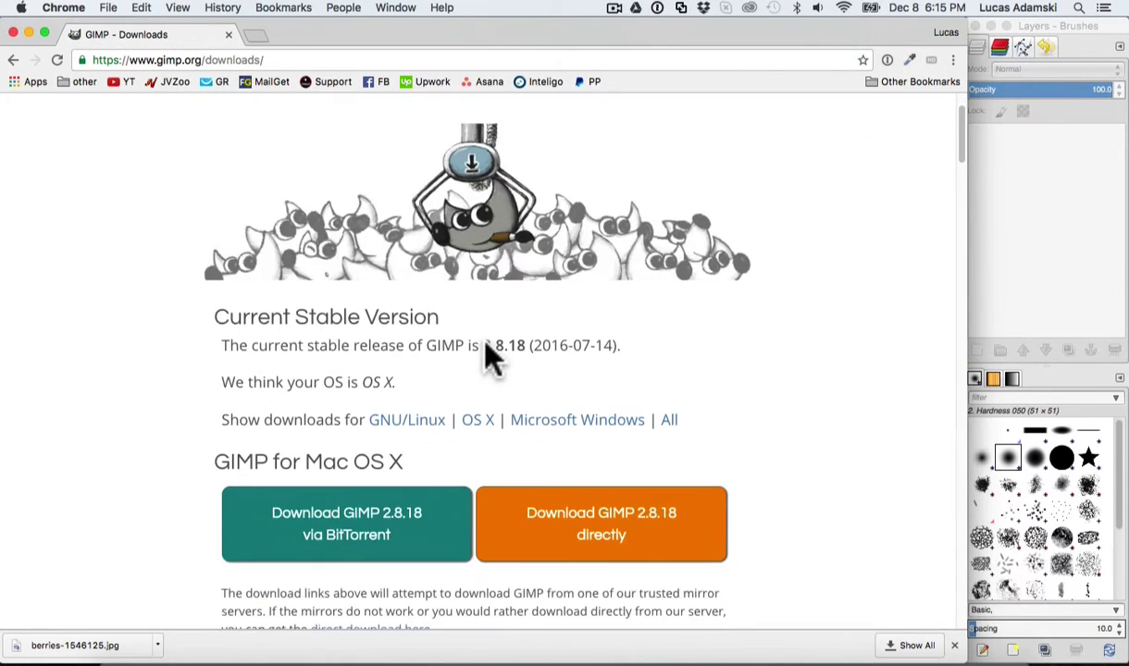
pyautogui.click(579, 549)
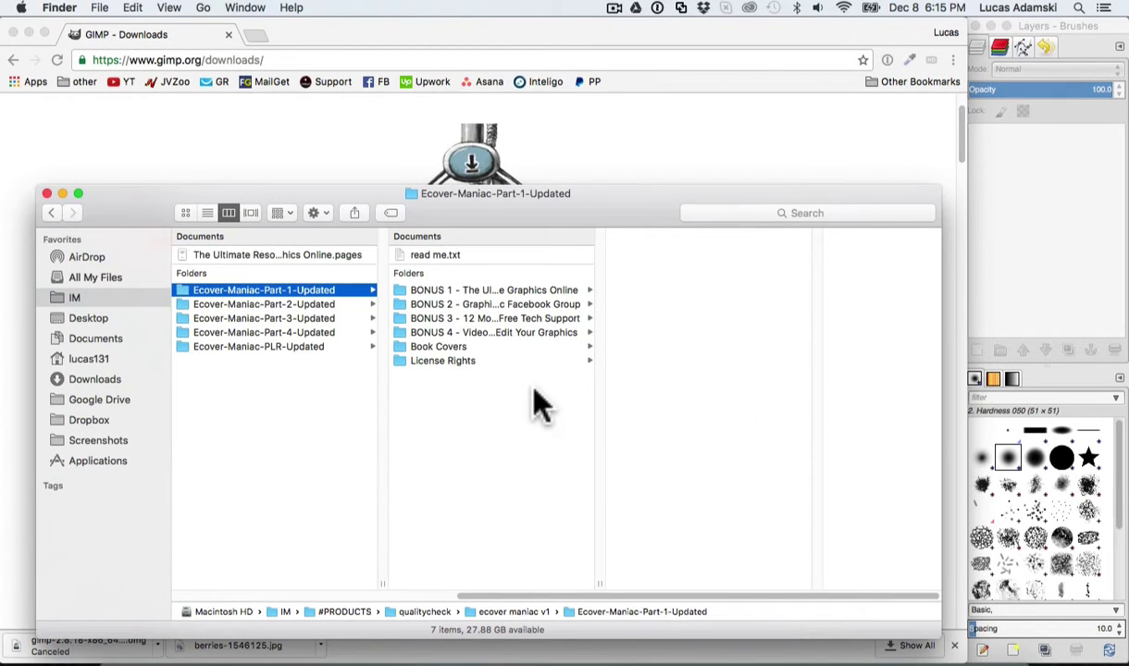
# Step: Preview "font download links.txt" in the Fonts folder of Ecover-Maniac-Part-4-Updated, and close the preview
pyautogui.click(284, 334)
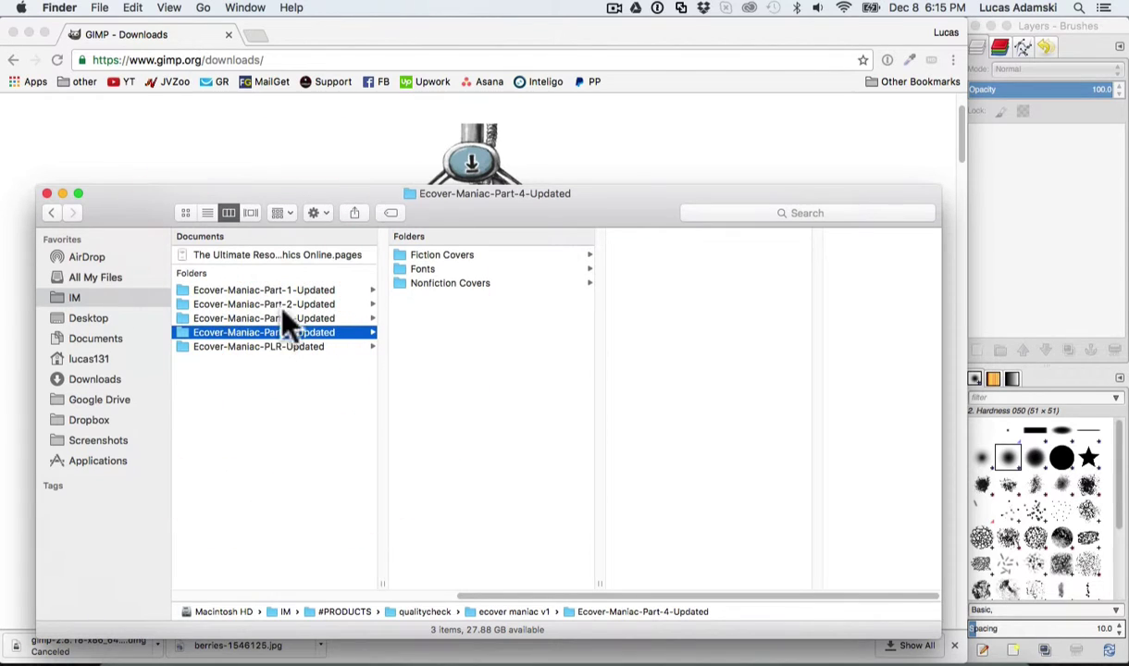
pyautogui.click(437, 269)
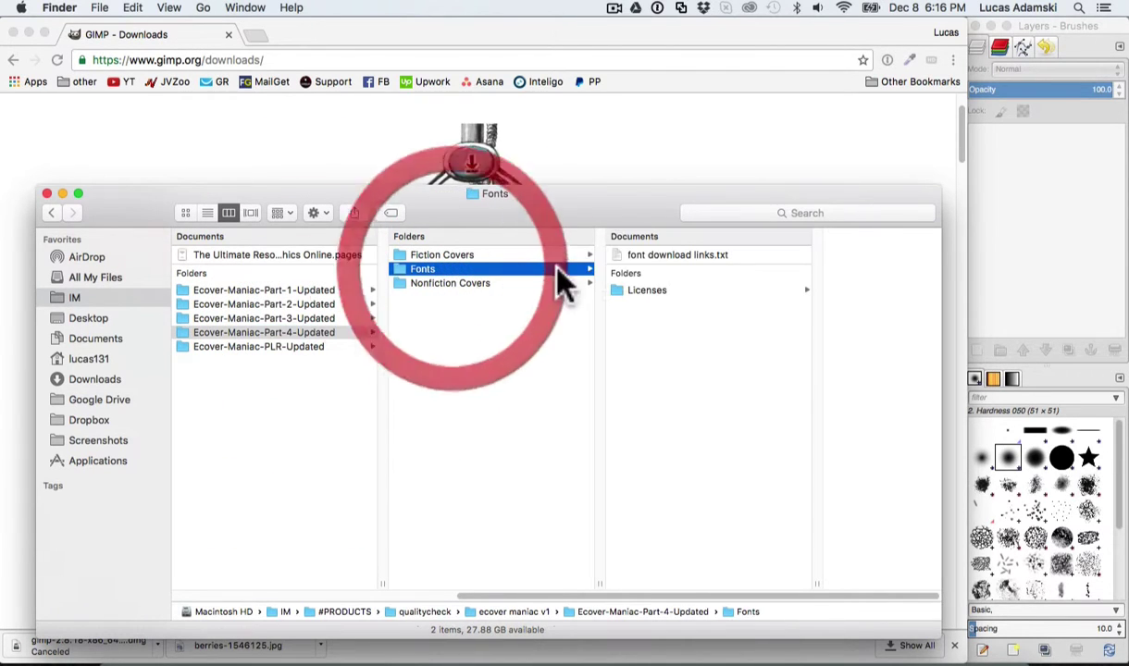
pyautogui.click(687, 260)
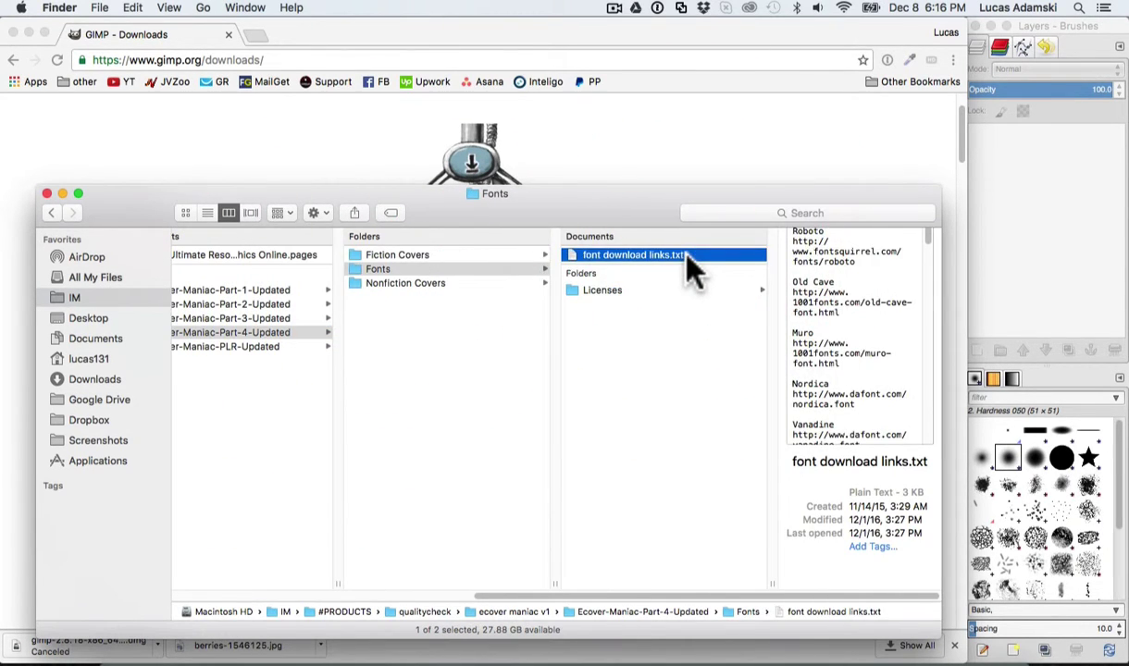
pyautogui.press('space')
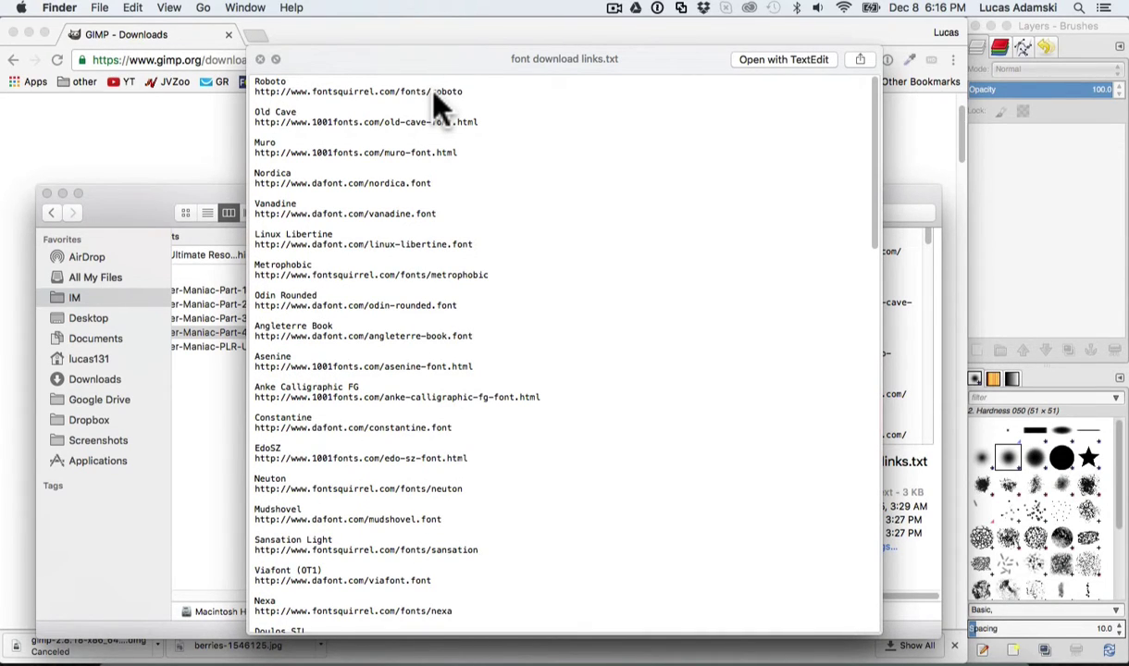
pyautogui.press('space')
# Step: Open 01.psd from folder 01 of the Nonfiction Covers, under Book Covers in Ecover-Maniac-Part-1-Updated, in GIMP
pyautogui.press('Left')
pyautogui.press('Left')
pyautogui.press('Left')
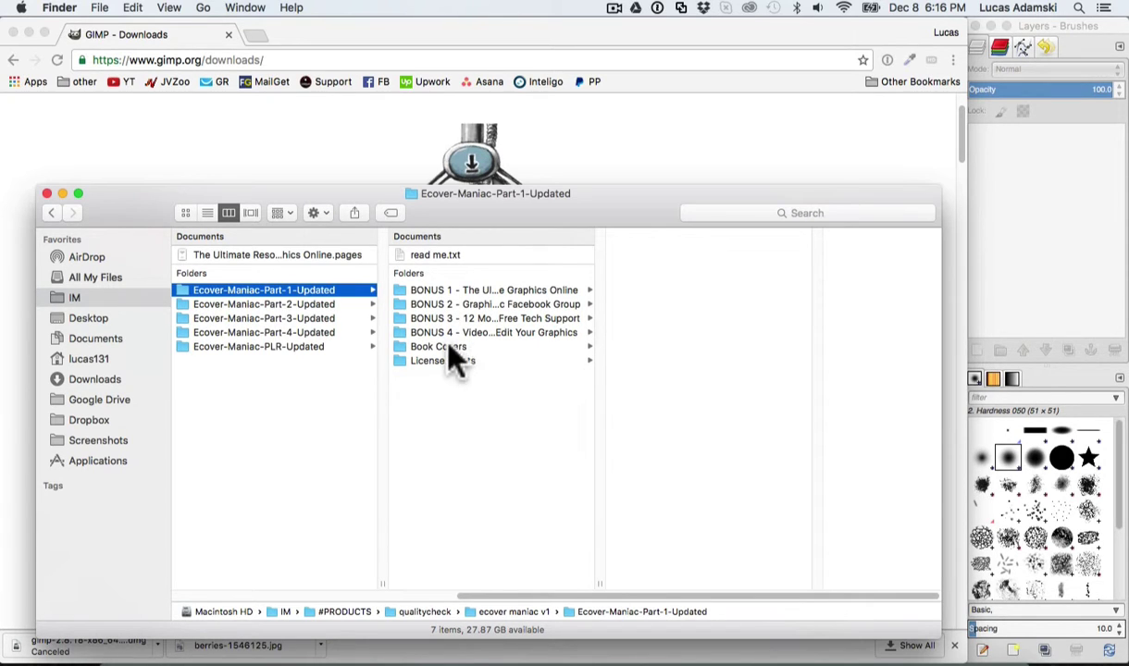
pyautogui.click(462, 348)
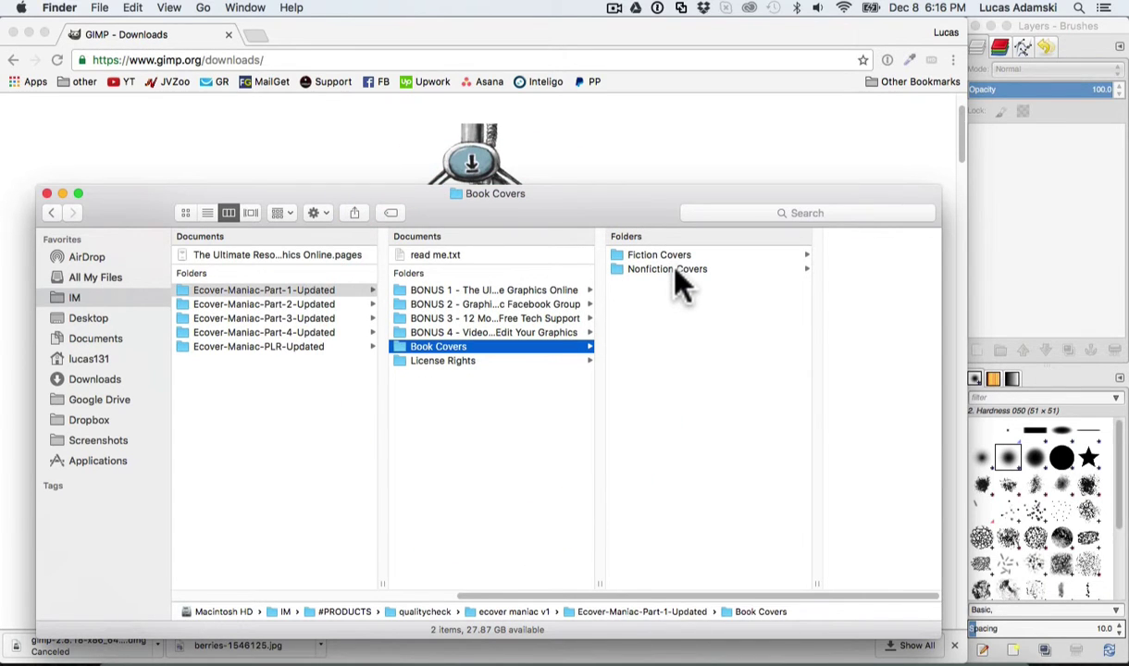
pyautogui.click(692, 269)
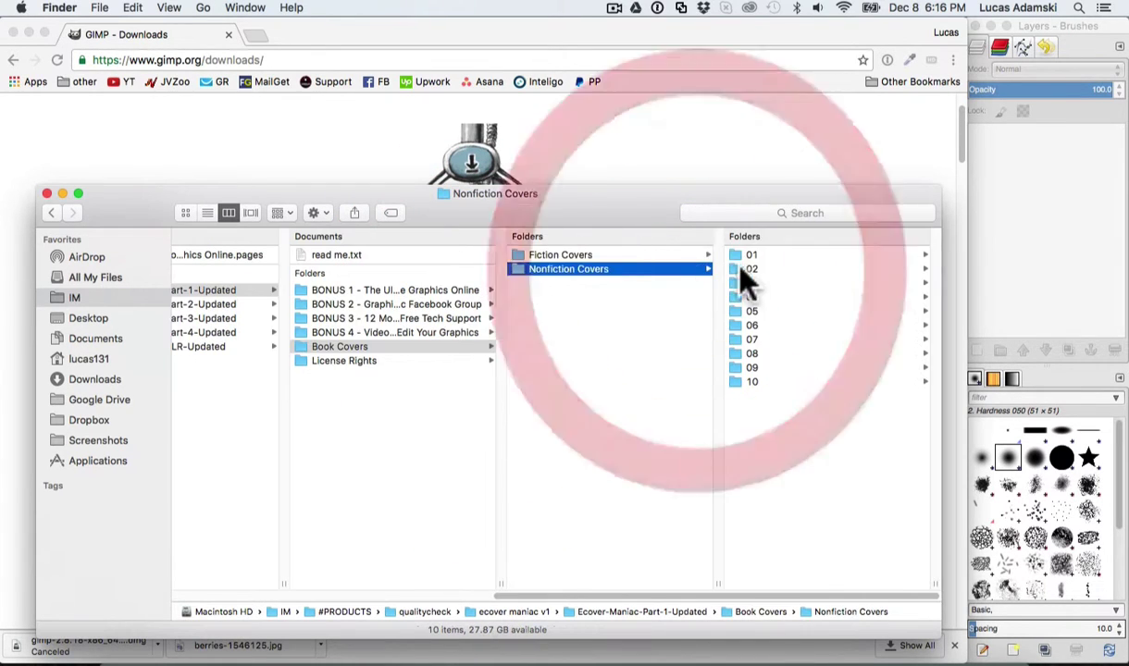
pyautogui.click(757, 256)
pyautogui.click(768, 268)
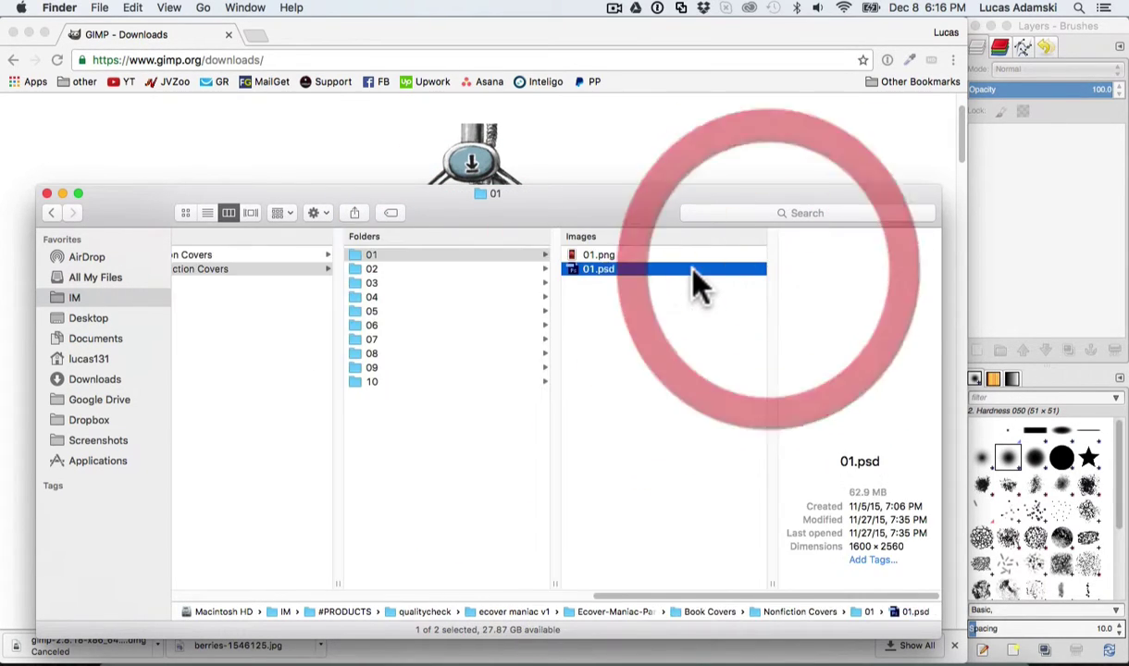
pyautogui.moveTo(603, 282); pyautogui.dragTo(827, 652)
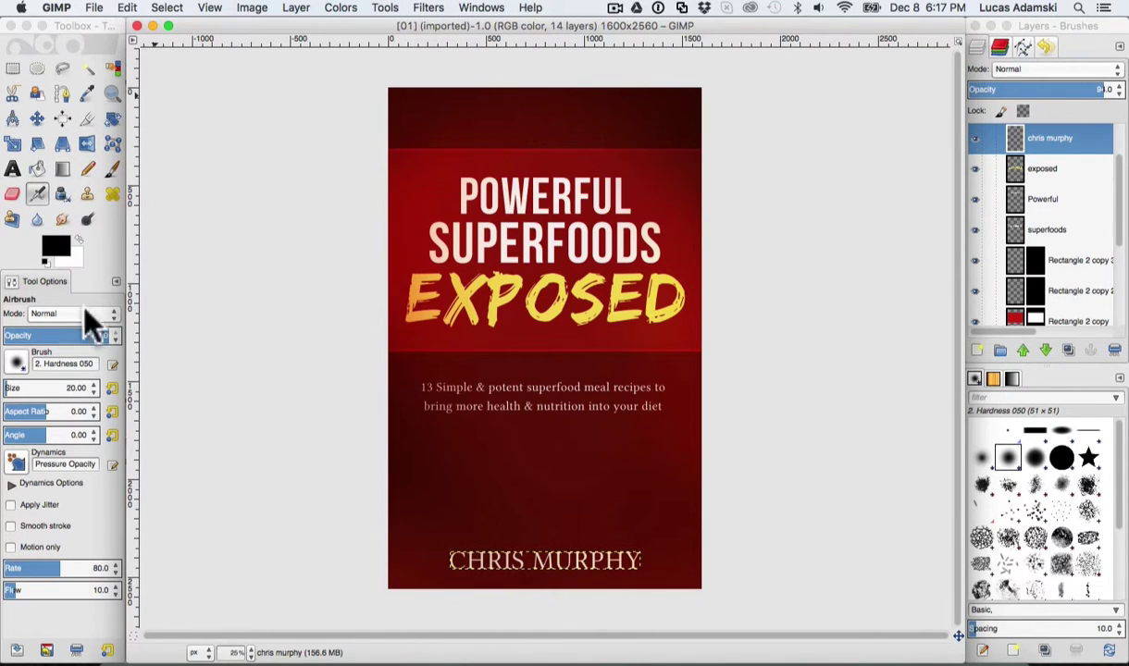
# Step: Examine the cover's layer stack down to Background, and switch the Rectangle 1 layer's visibility off and on
pyautogui.click(1070, 178)
pyautogui.moveTo(1122, 188)
pyautogui.mouseDown()
pyautogui.moveTo(1122, 308)
pyautogui.moveTo(1124, 148)
pyautogui.moveTo(1116, 182)
pyautogui.mouseUp()
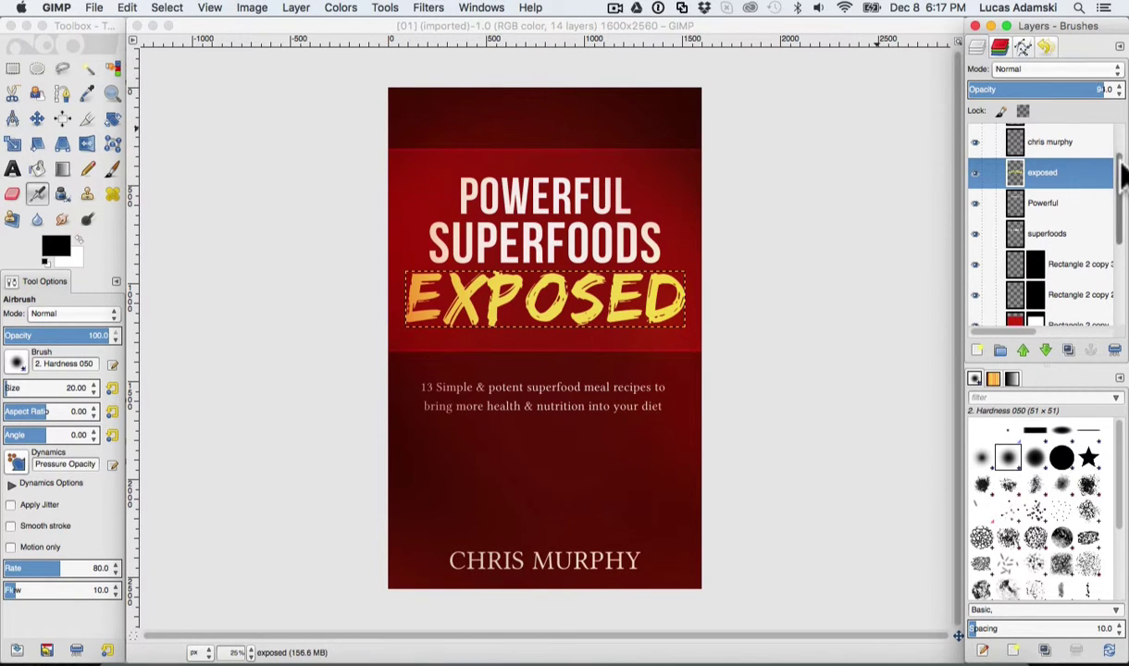
pyautogui.moveTo(1123, 177); pyautogui.dragTo(1122, 139)
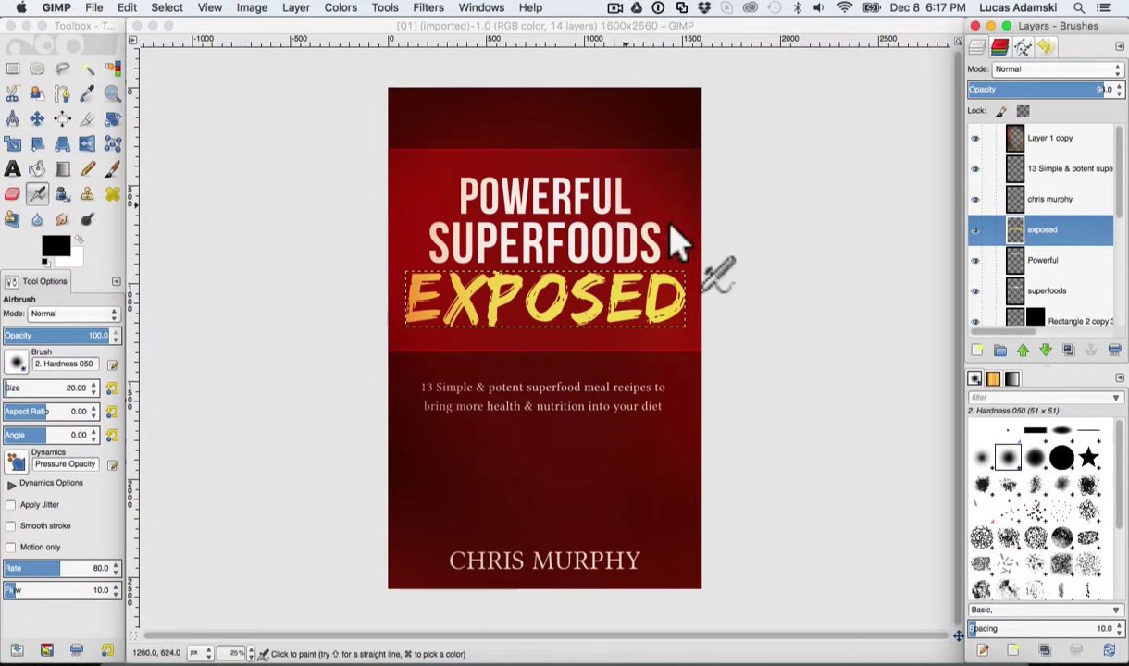
pyautogui.moveTo(1118, 222); pyautogui.dragTo(1122, 324)
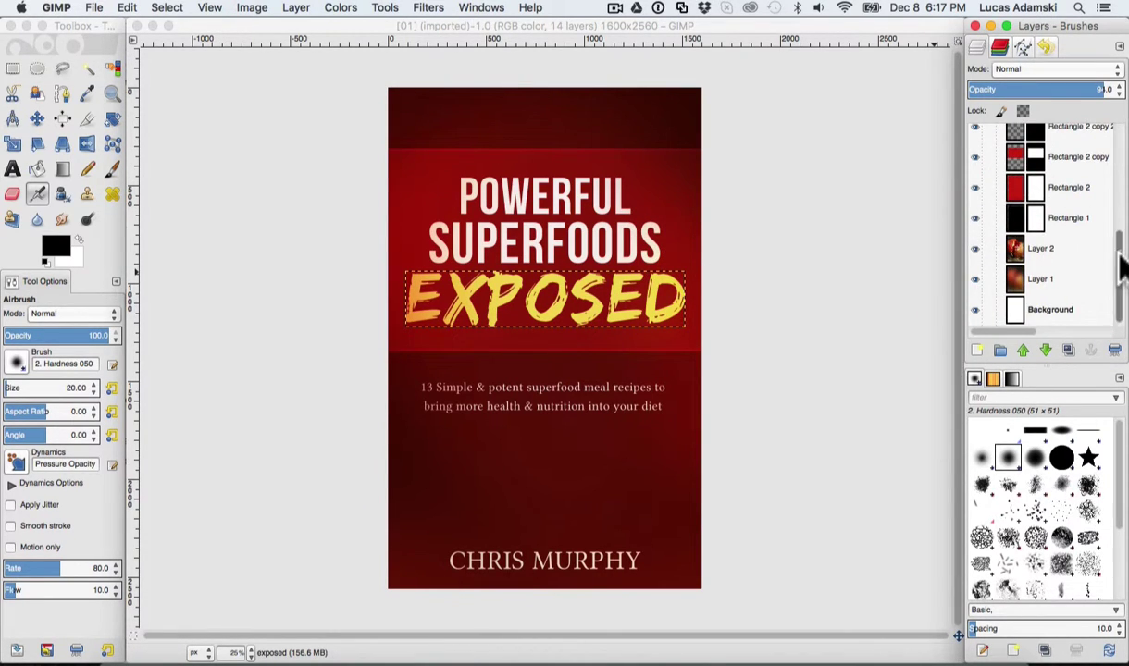
pyautogui.moveTo(1120, 264); pyautogui.dragTo(1118, 255)
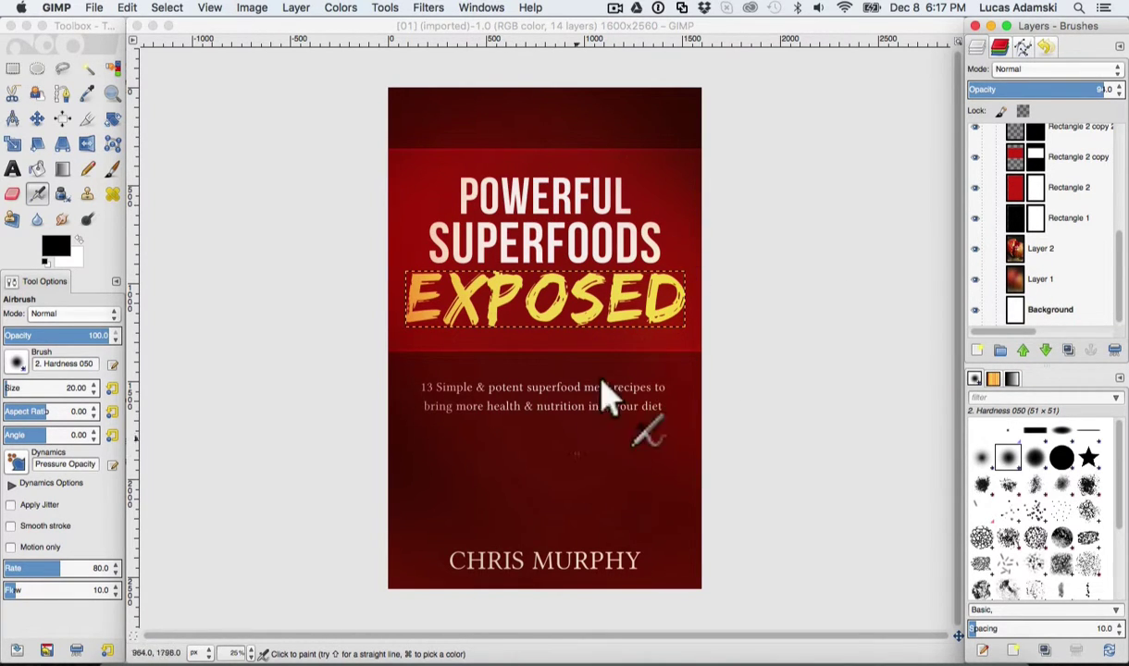
pyautogui.click(975, 220)
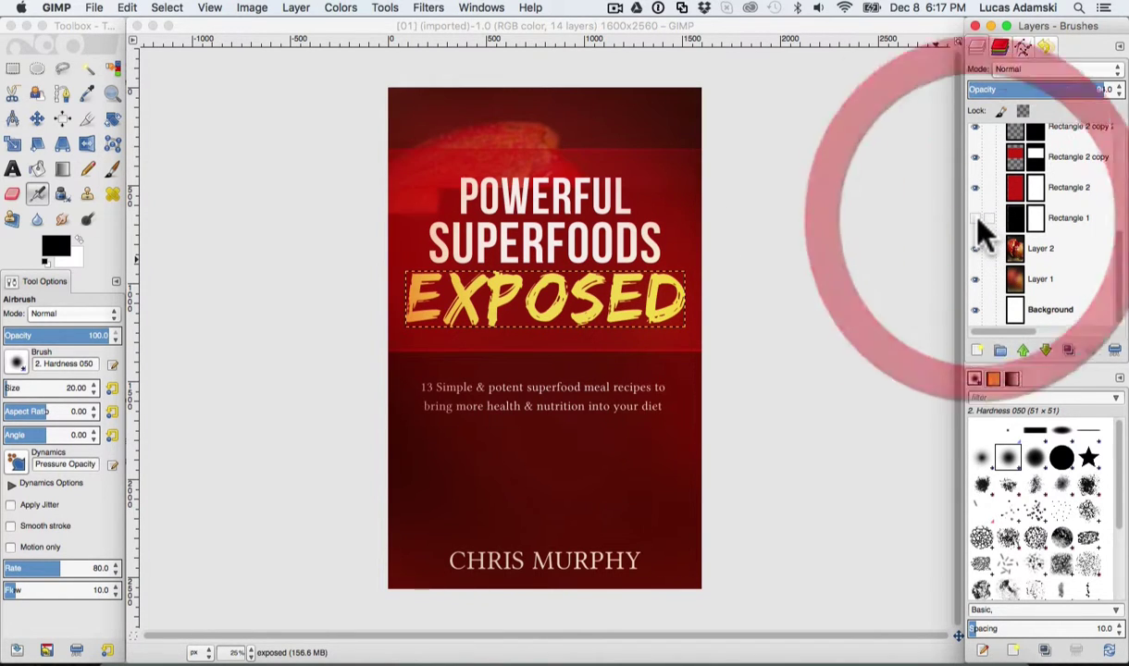
pyautogui.click(974, 219)
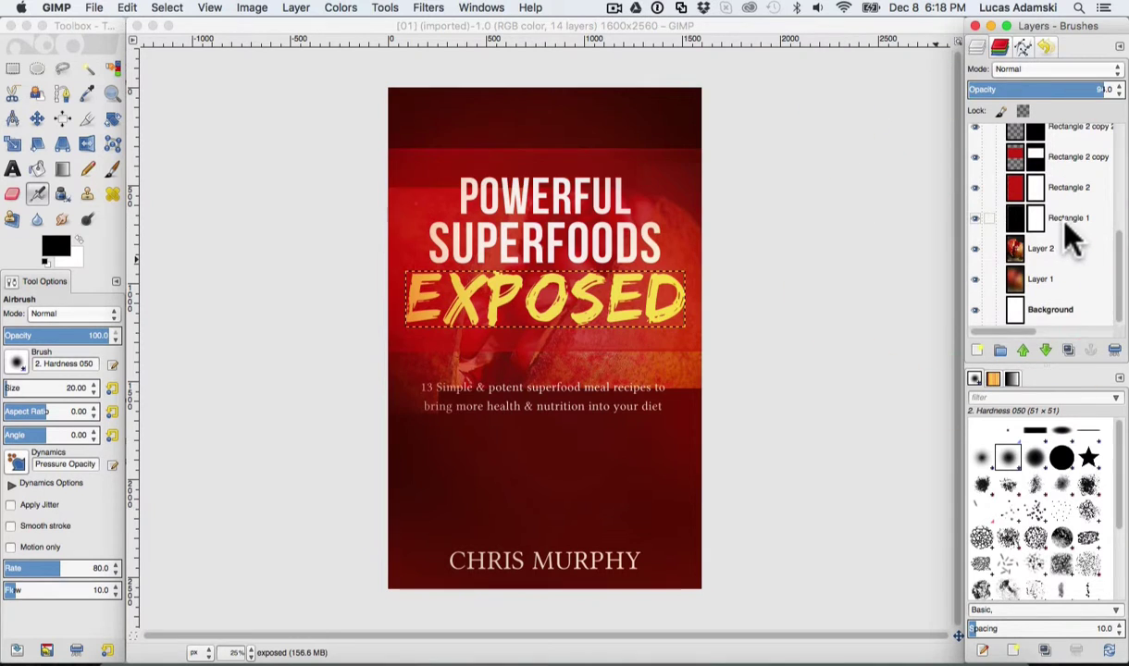
# Step: Set the Rectangle 1 layer's opacity to 20
pyautogui.click(1064, 221)
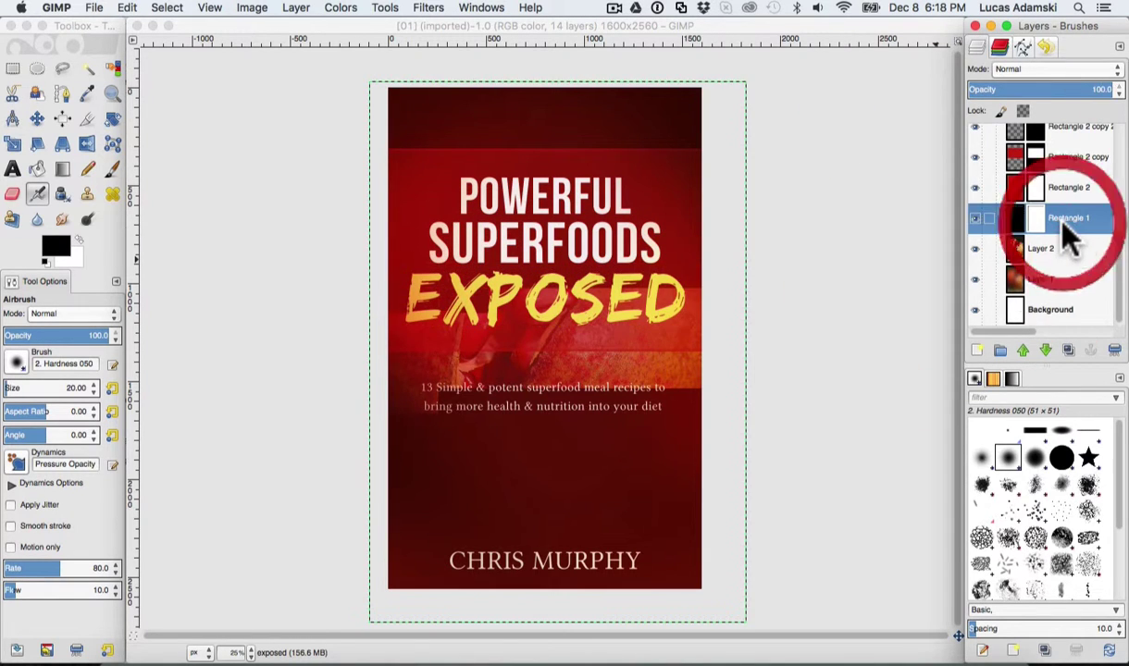
pyautogui.click(1094, 90)
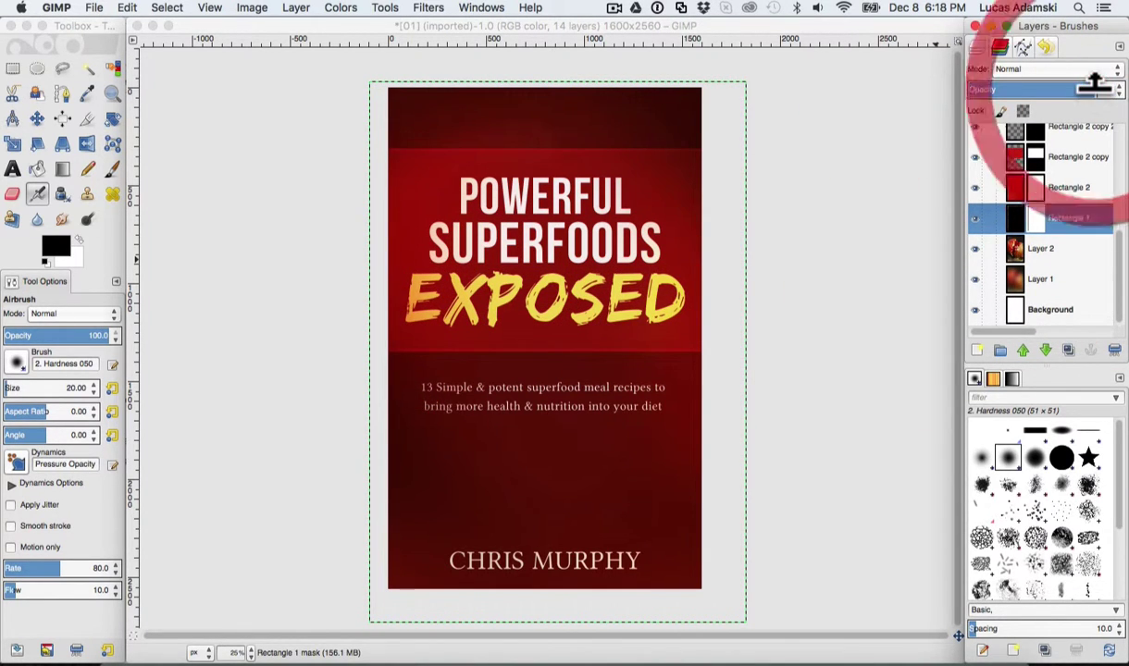
pyautogui.click(1092, 90)
pyautogui.write('20')
pyautogui.press('Return')
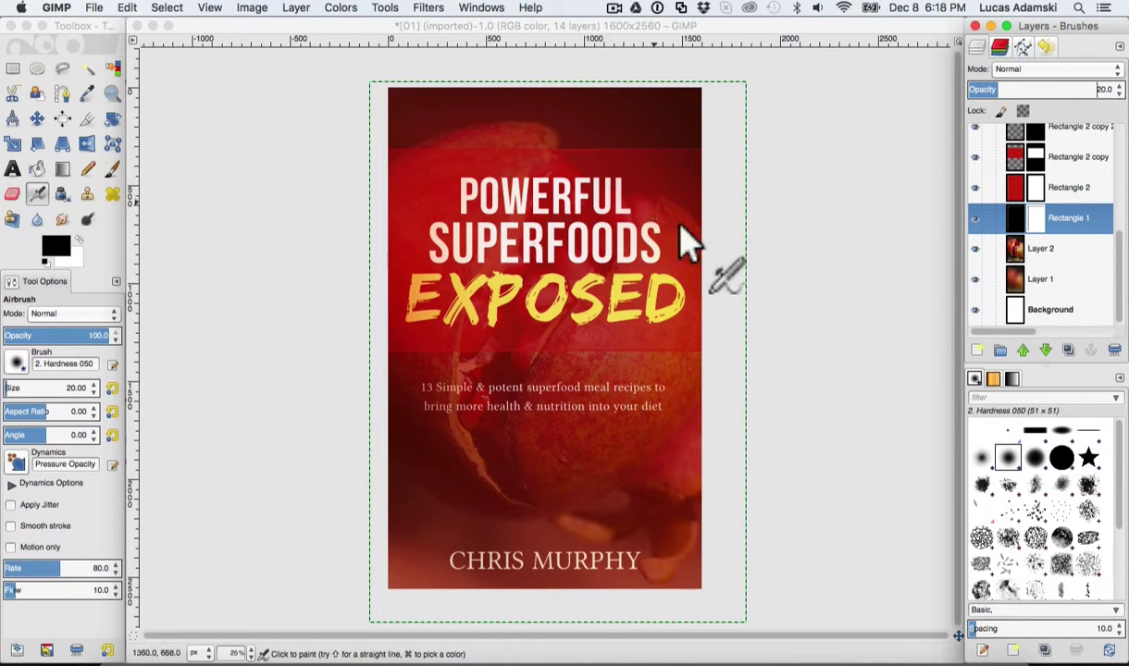
# Step: Create a text box about 1460 × 420 px near the top of the cover with the text "POWERFUL"
pyautogui.click(13, 178)
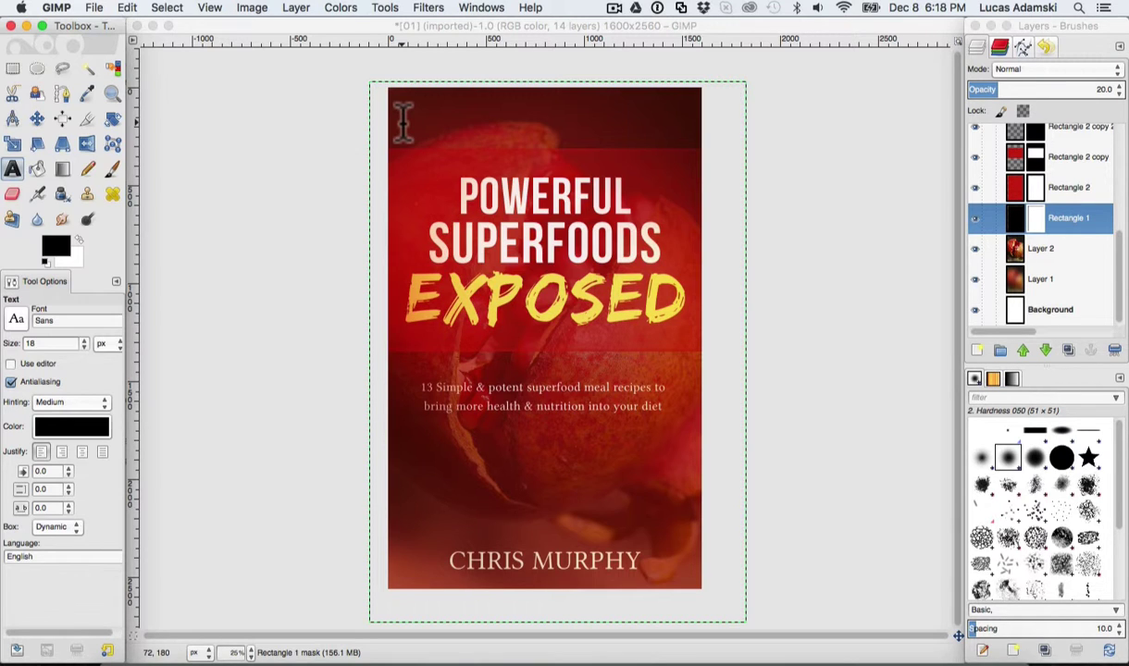
pyautogui.moveTo(403, 123); pyautogui.dragTo(687, 203)
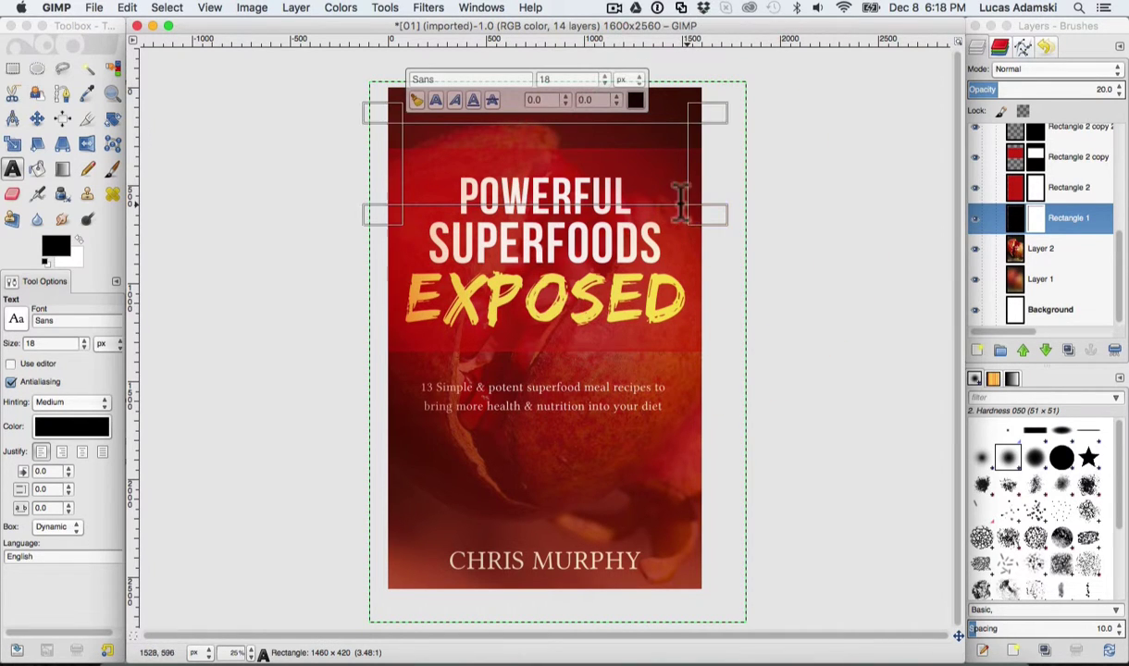
pyautogui.click(454, 137)
pyautogui.write('POWER')
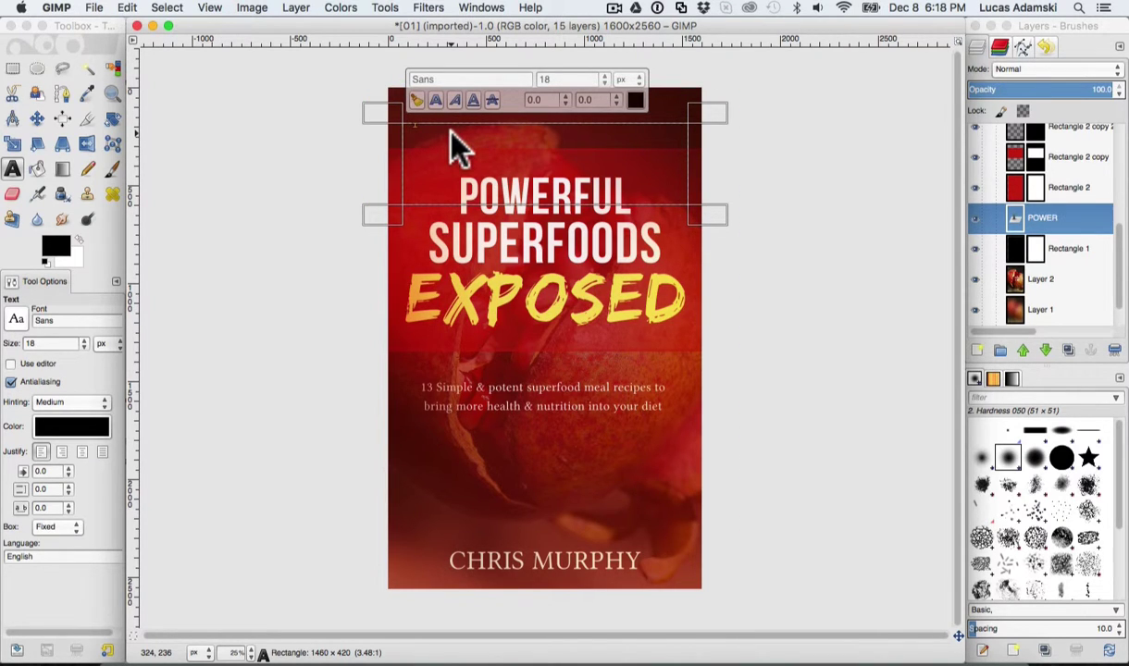
pyautogui.write('FUL')
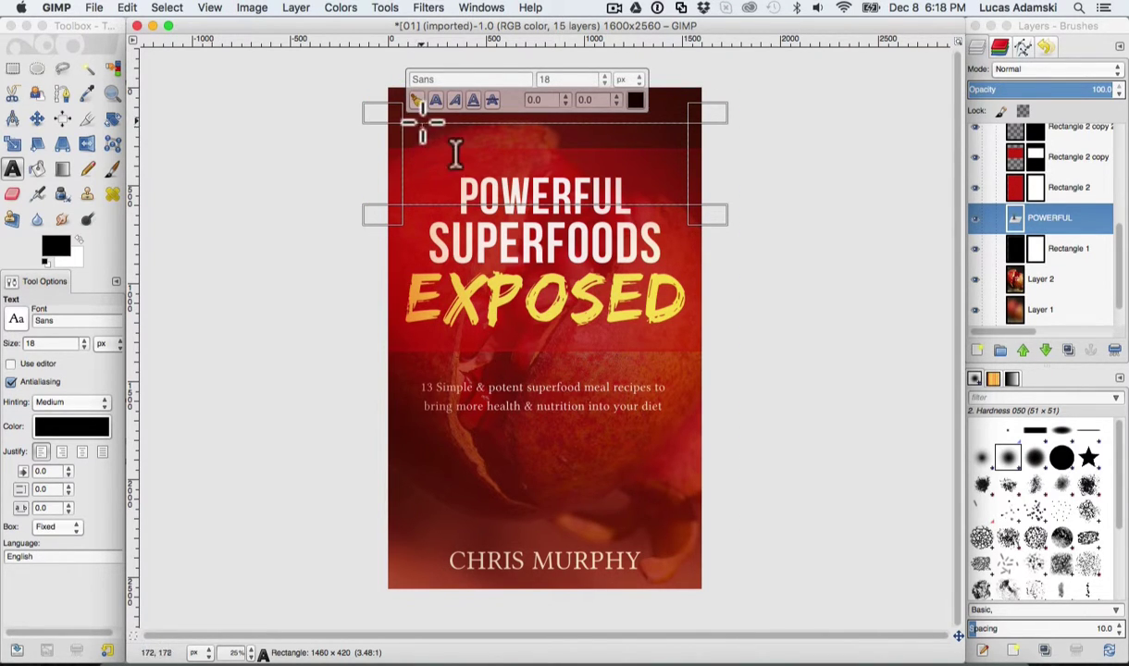
# Step: Select the new "POWERFUL" text and set its font to Bebas Neue Bold
pyautogui.click(419, 129)
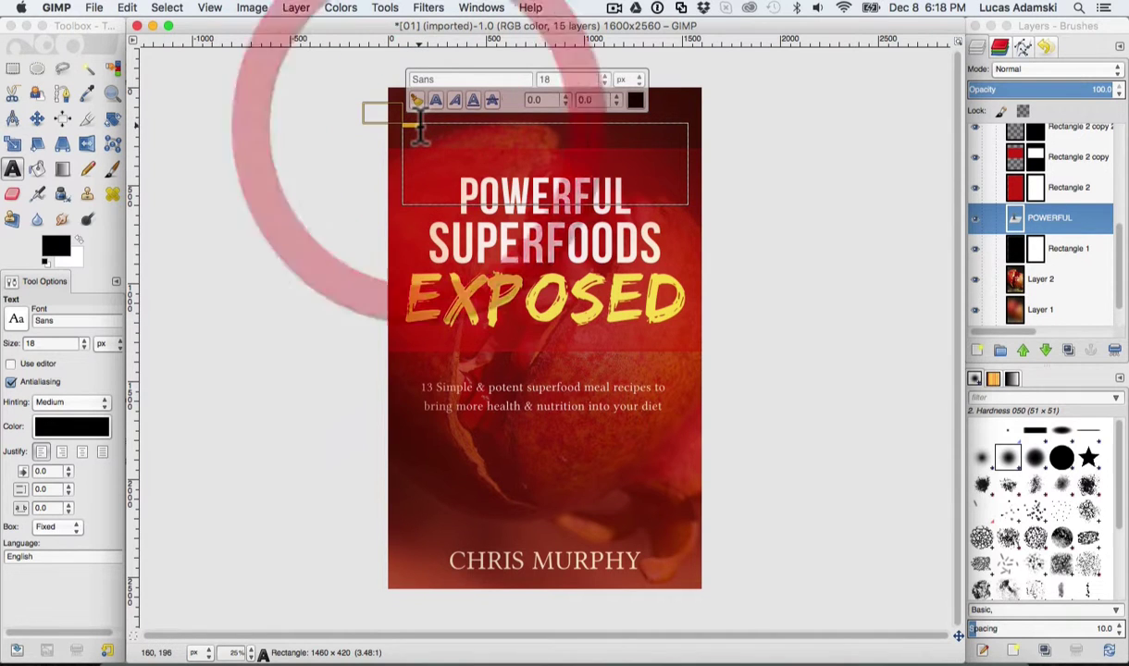
pyautogui.click(454, 79)
pyautogui.write('BEB')
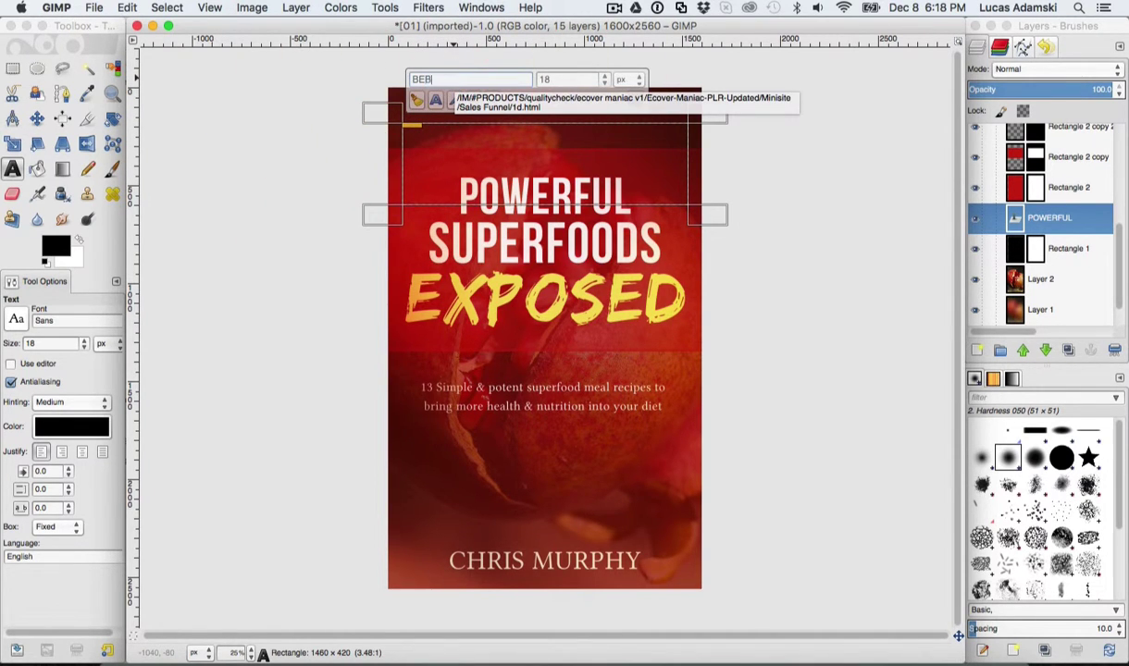
pyautogui.write('A')
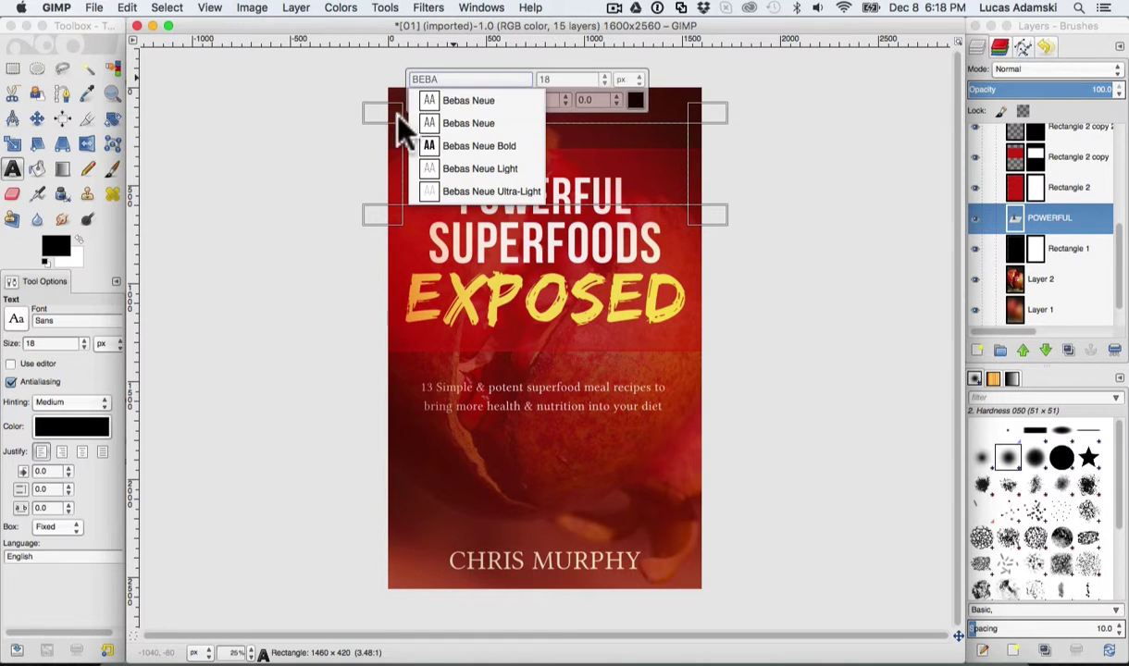
pyautogui.click(468, 146)
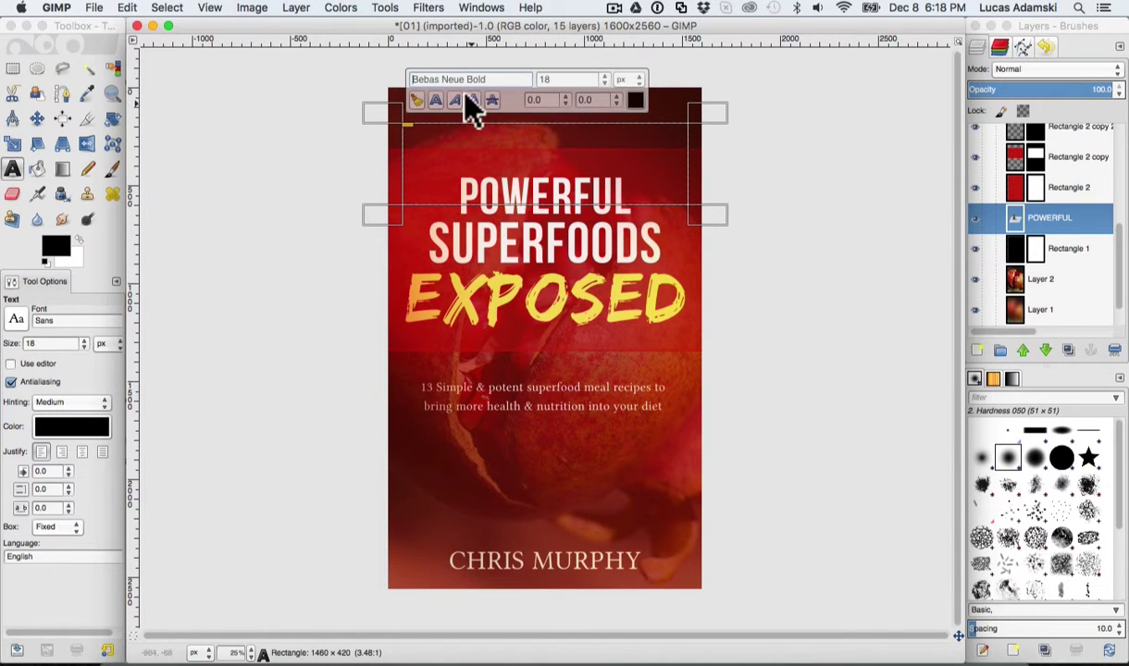
# Step: Change the colour of the selected "POWERFUL" text to a near-white shade
pyautogui.click(635, 100)
pyautogui.click(609, 183)
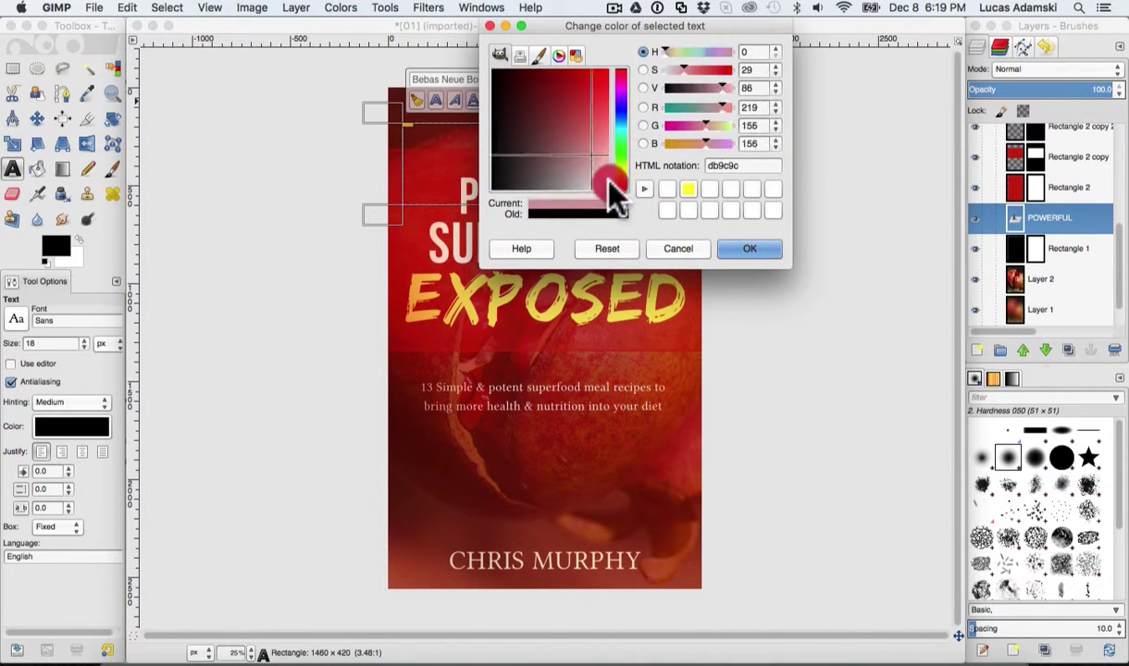
pyautogui.click(749, 248)
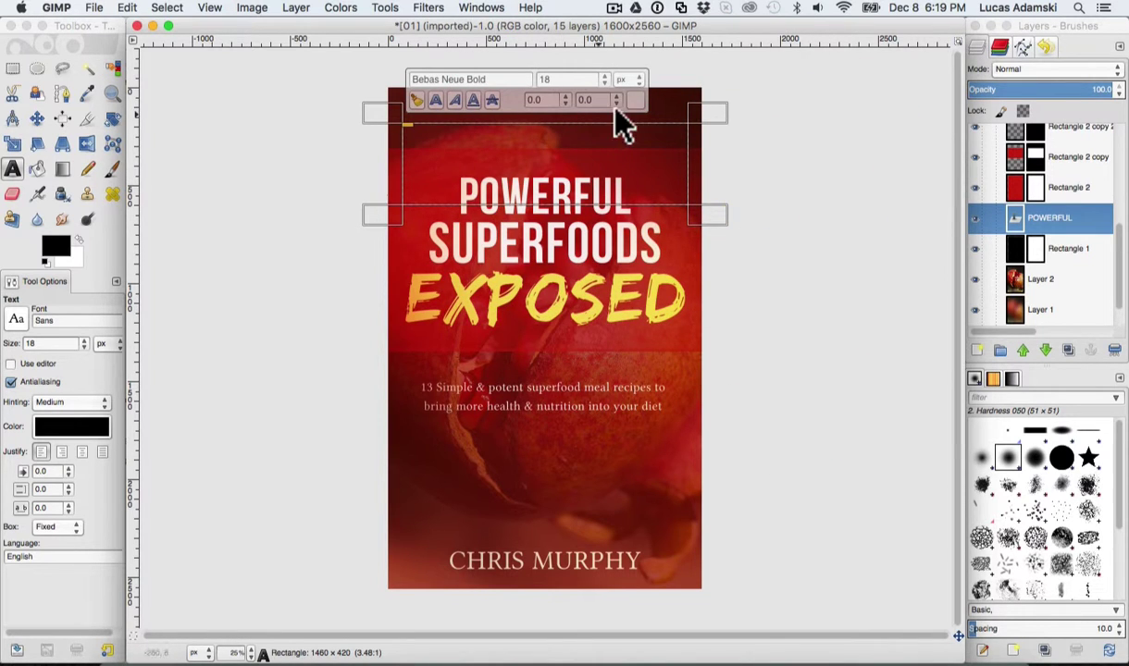
# Step: Set the "POWERFUL" text size to 250 px and centre it within its text box
pyautogui.click(585, 79)
pyautogui.doubleClick(572, 78)
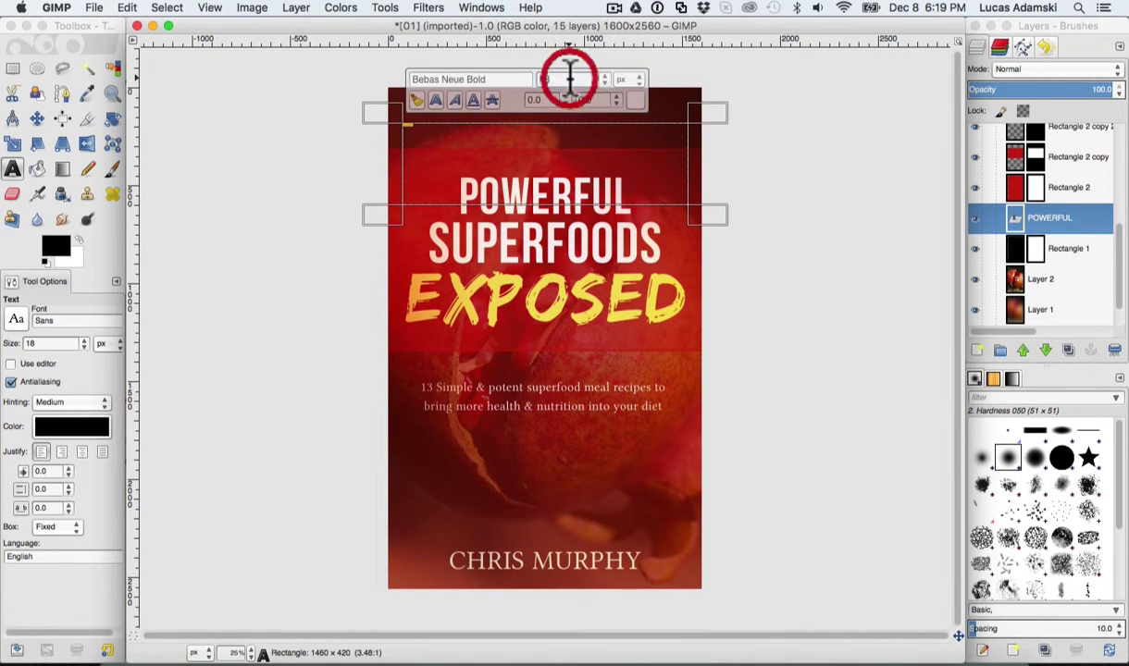
pyautogui.write('250')
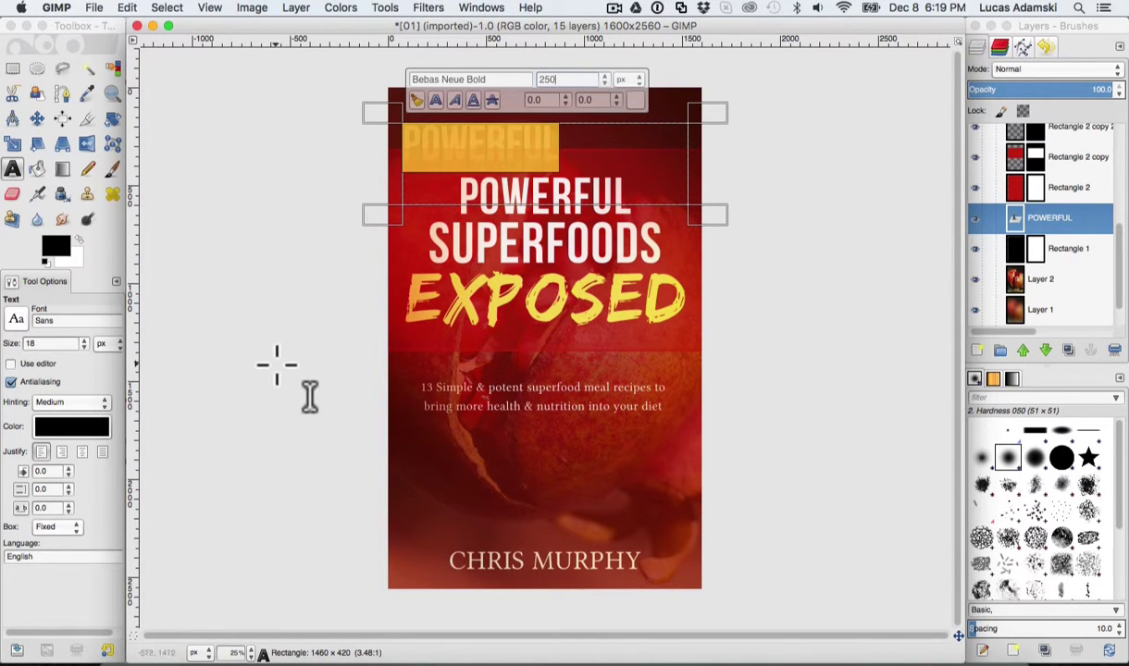
pyautogui.click(42, 287)
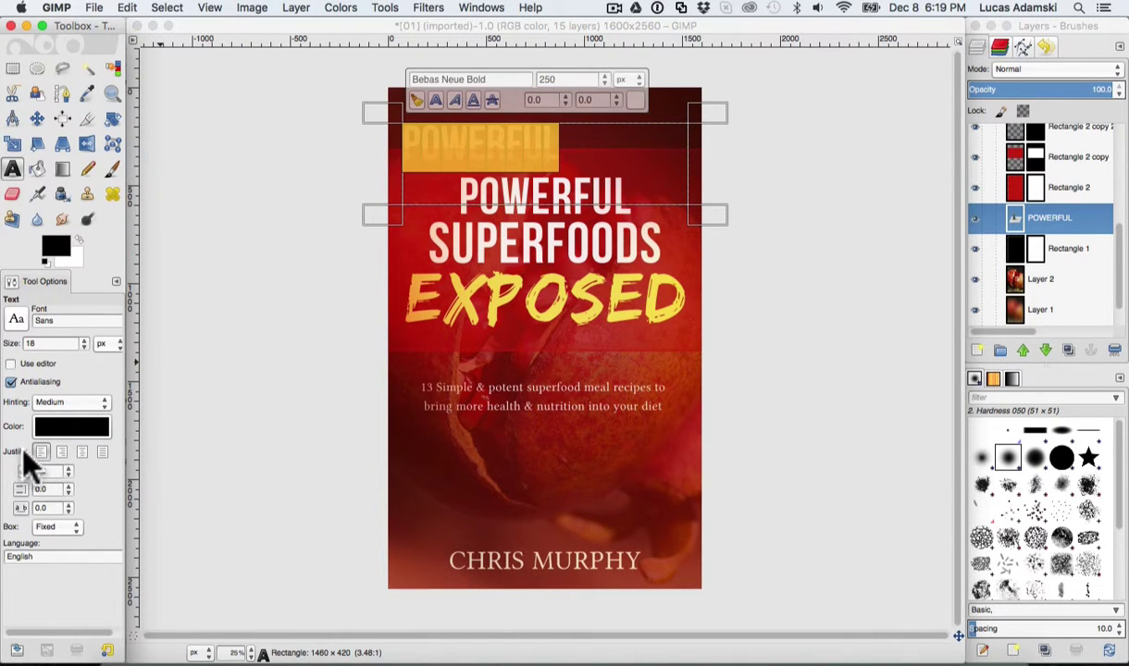
pyautogui.click(81, 452)
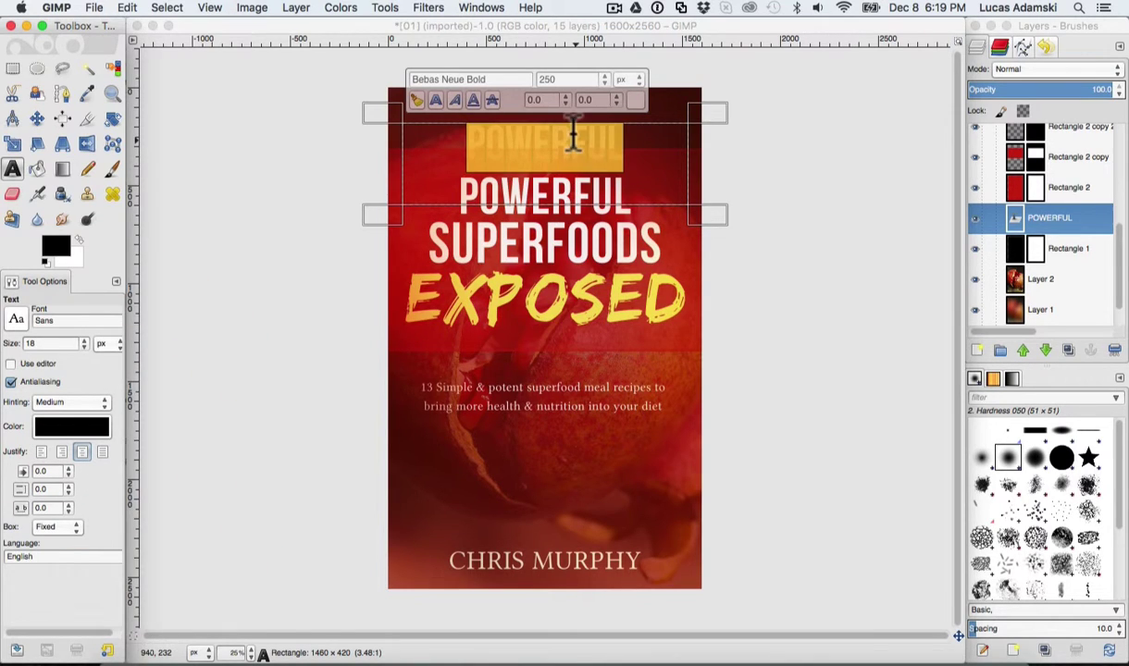
# Step: Move the new POWERFUL text layer up the layer stack, above the rectangle layers and directly below the superfoods layer
pyautogui.click(572, 140)
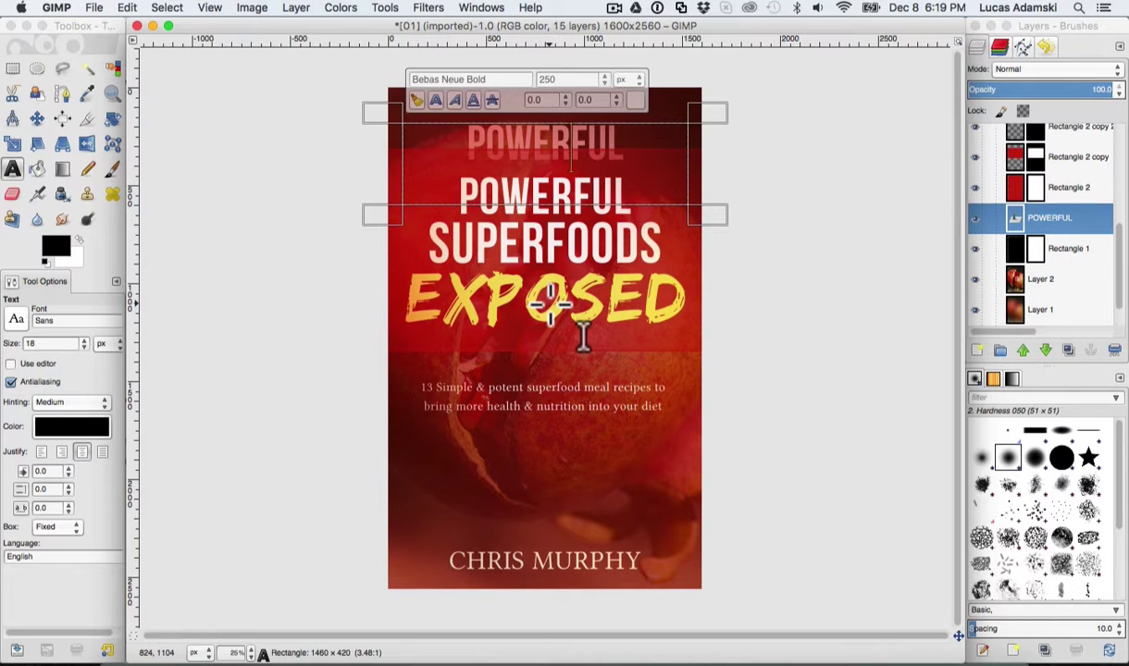
pyautogui.click(813, 154)
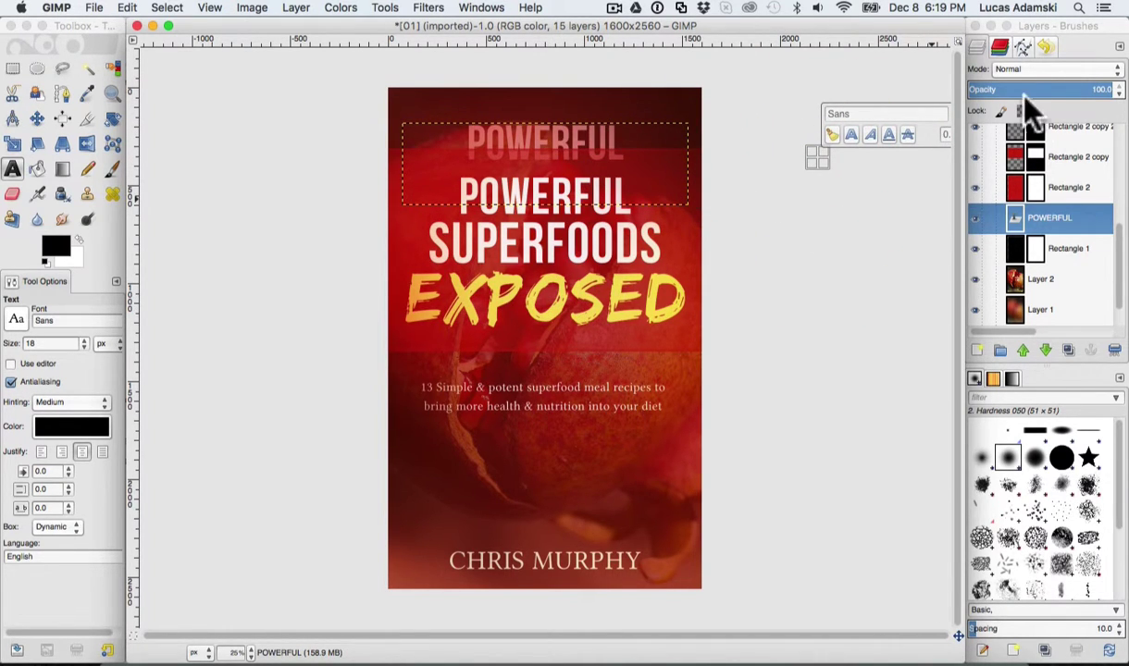
pyautogui.moveTo(1121, 243)
pyautogui.mouseDown()
pyautogui.moveTo(1116, 157)
pyautogui.moveTo(1111, 226)
pyautogui.mouseUp()
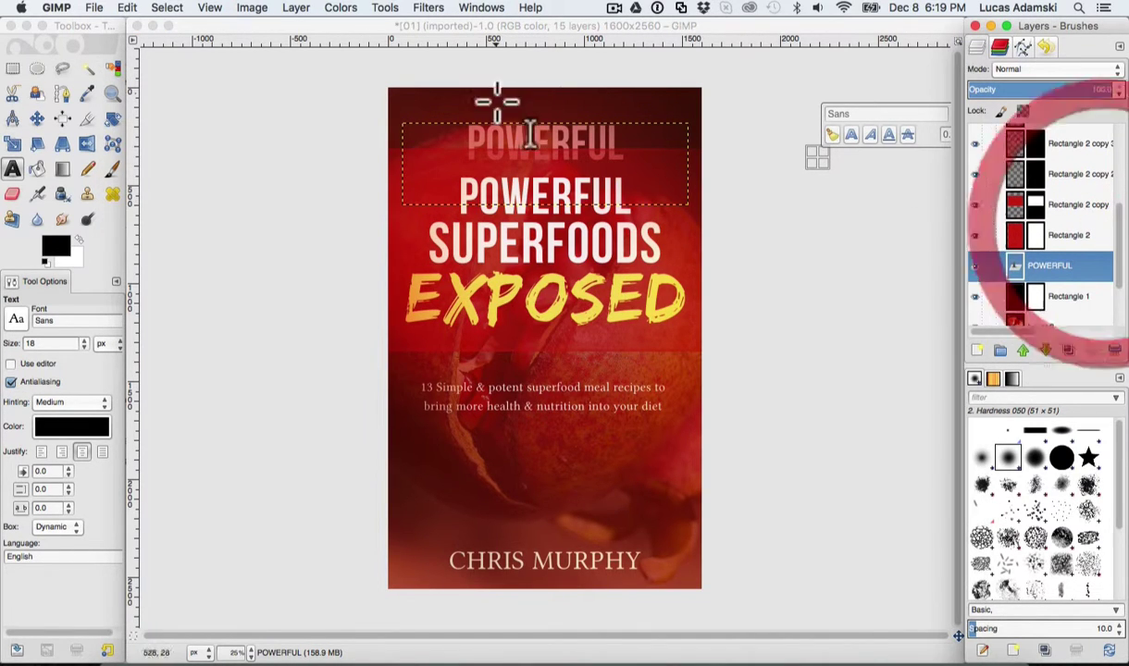
pyautogui.moveTo(1061, 237); pyautogui.dragTo(1065, 213)
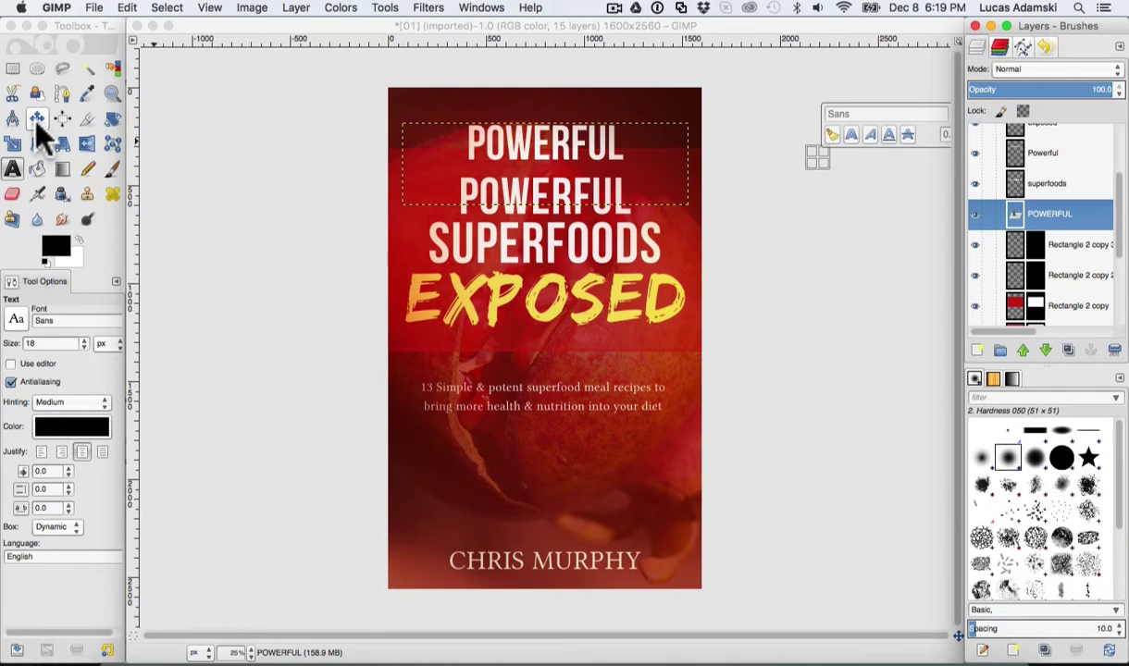
# Step: Move the new POWERFUL text up to the cover's top edge and duplicate its layer
pyautogui.click(37, 119)
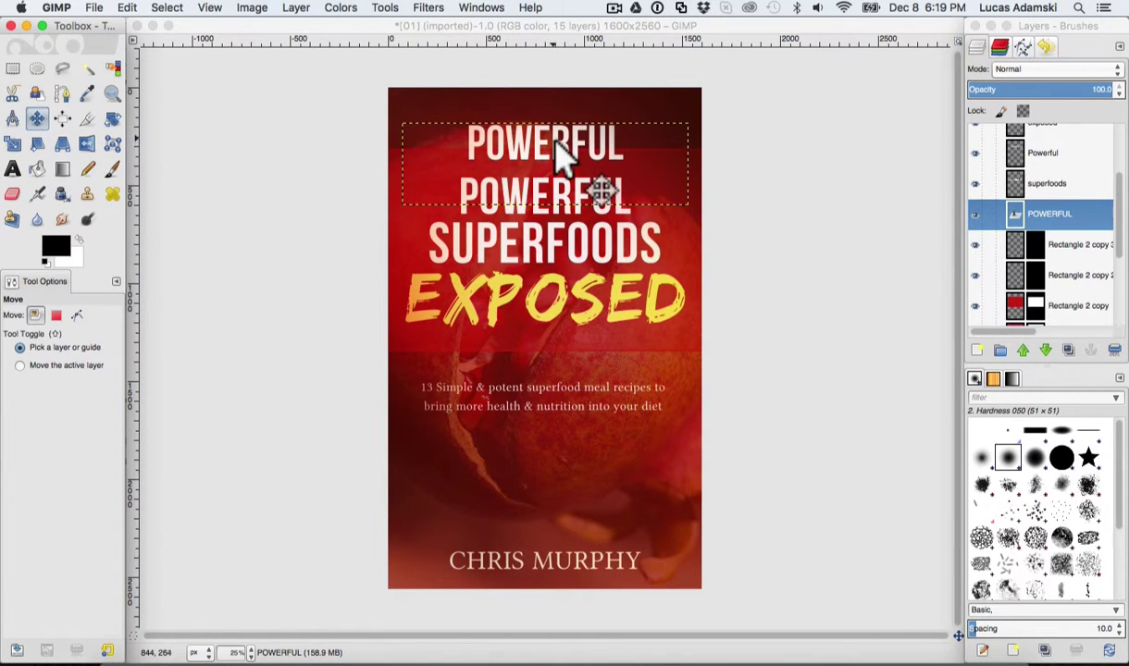
pyautogui.moveTo(553, 145); pyautogui.dragTo(554, 116)
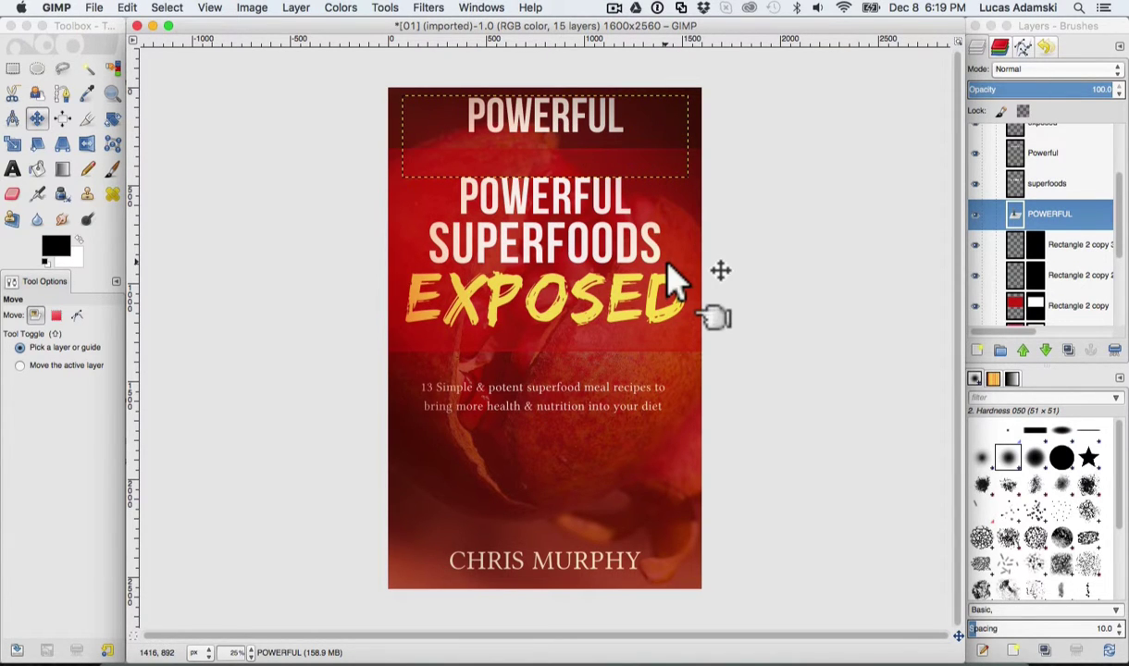
pyautogui.click(1096, 31)
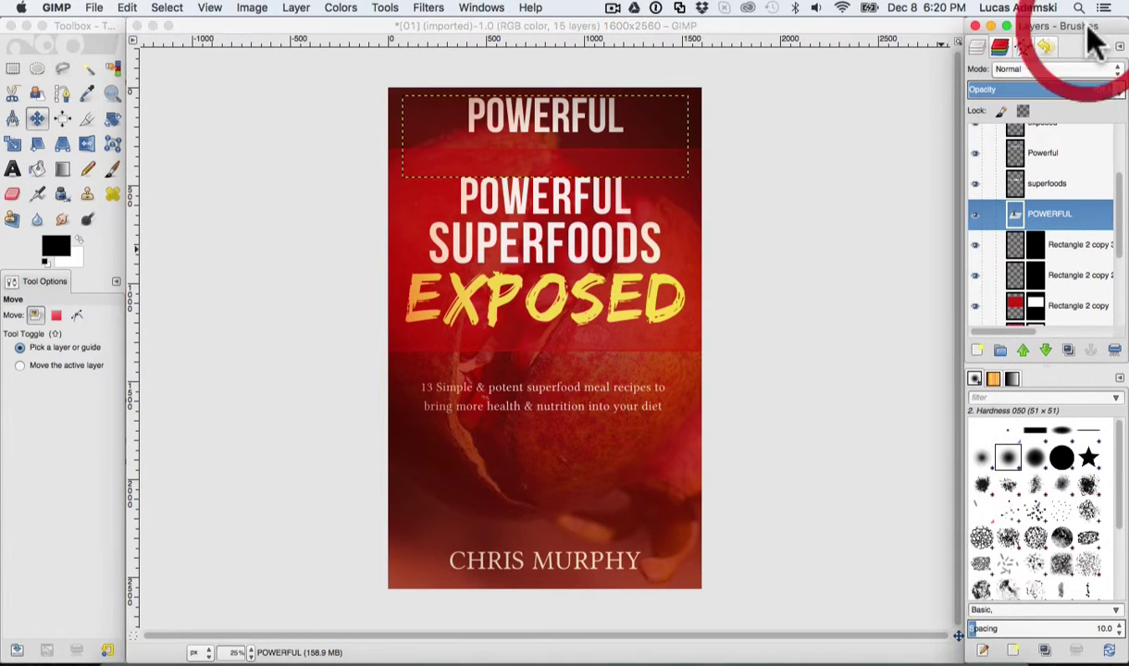
pyautogui.rightClick(1062, 226)
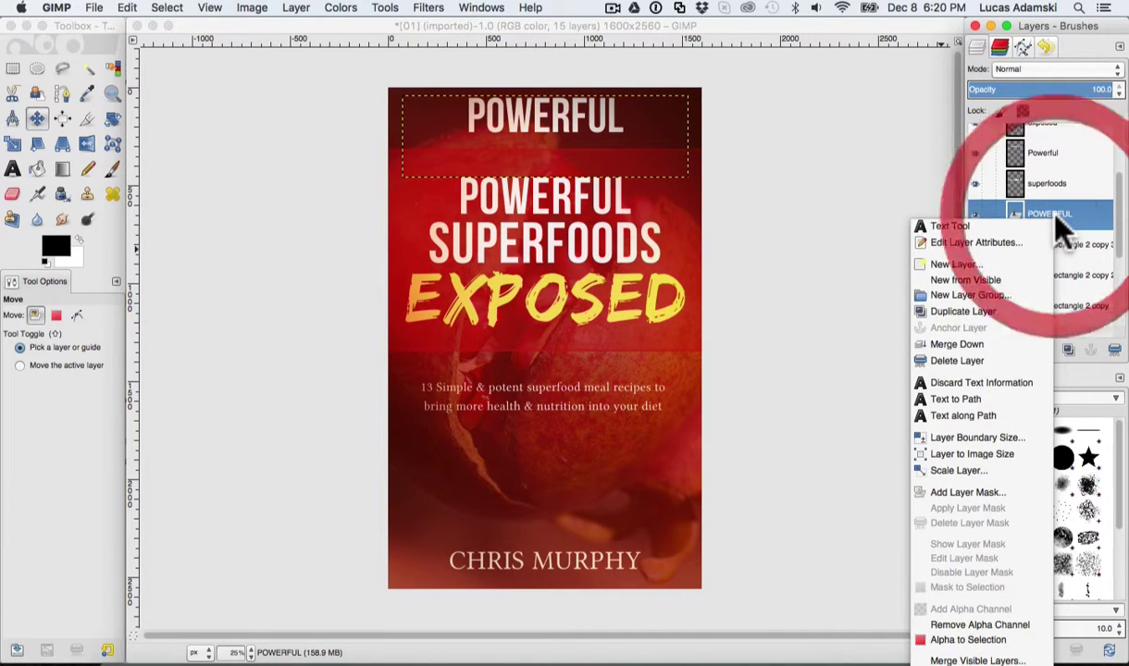
pyautogui.click(949, 313)
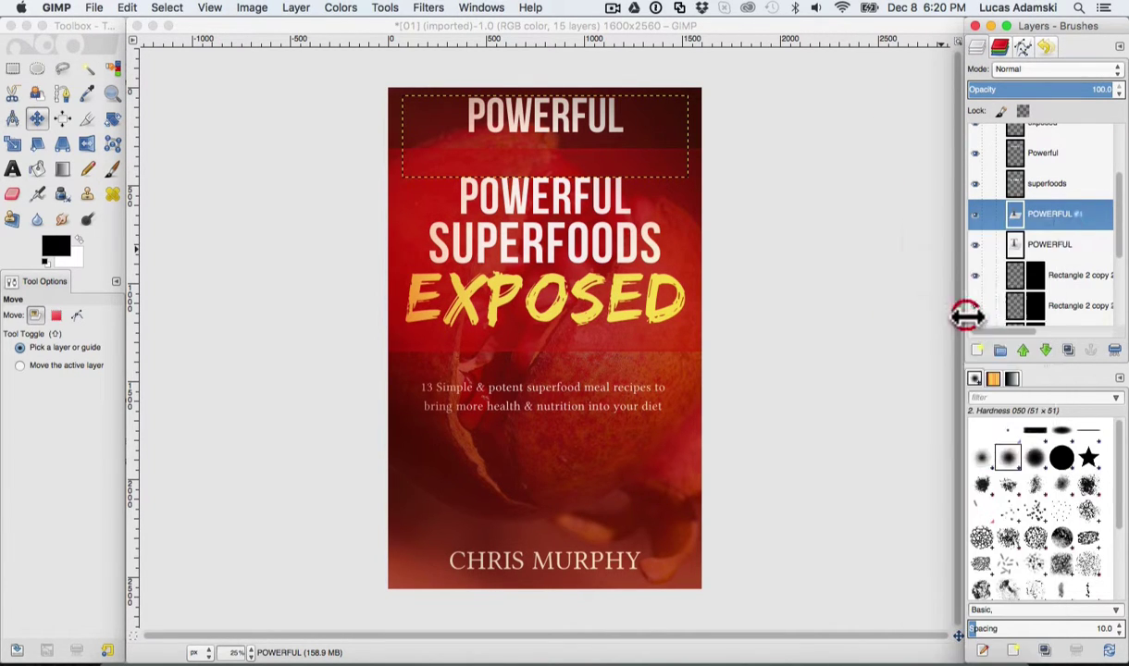
pyautogui.click(565, 135)
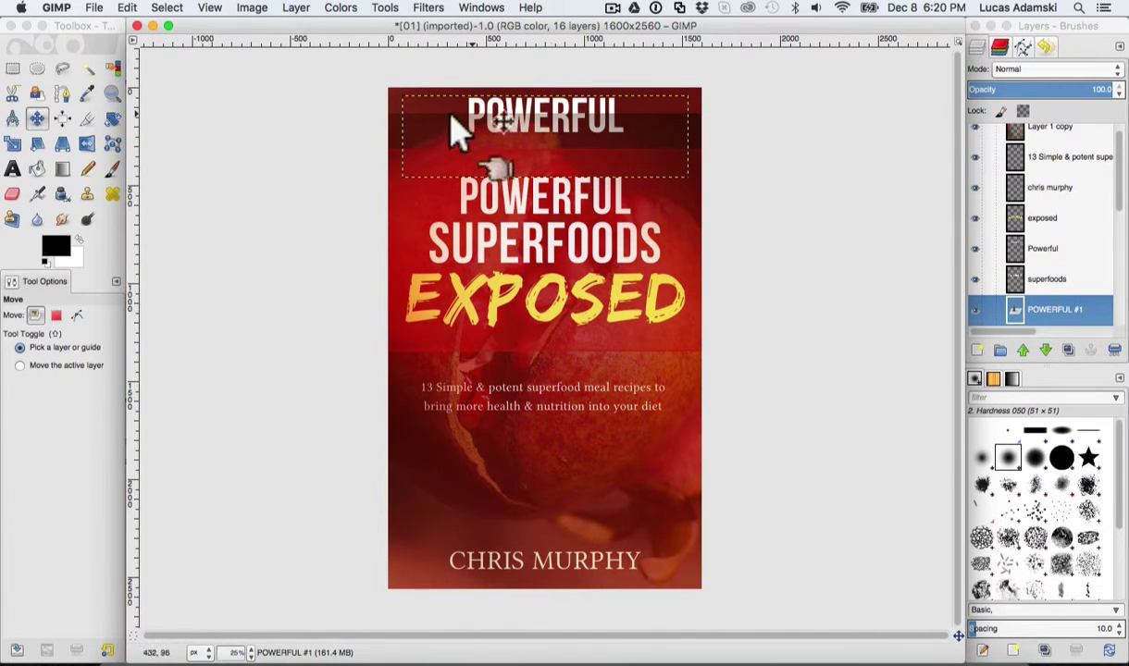
pyautogui.hotkey('shift', 'm')
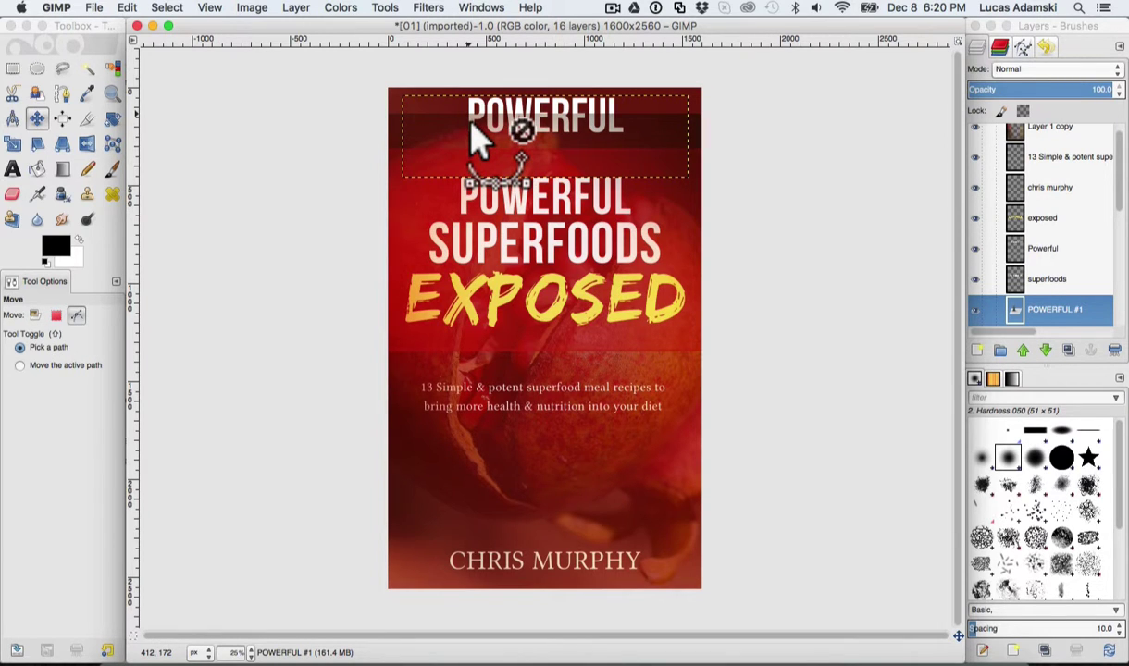
pyautogui.click(127, 9)
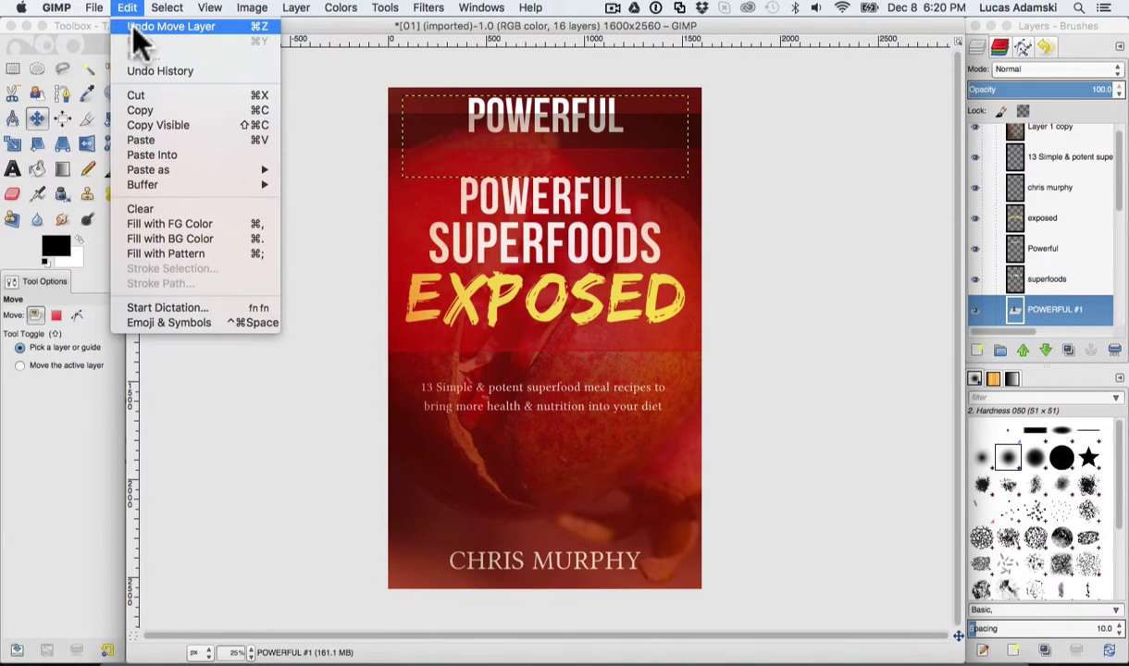
pyautogui.click(137, 29)
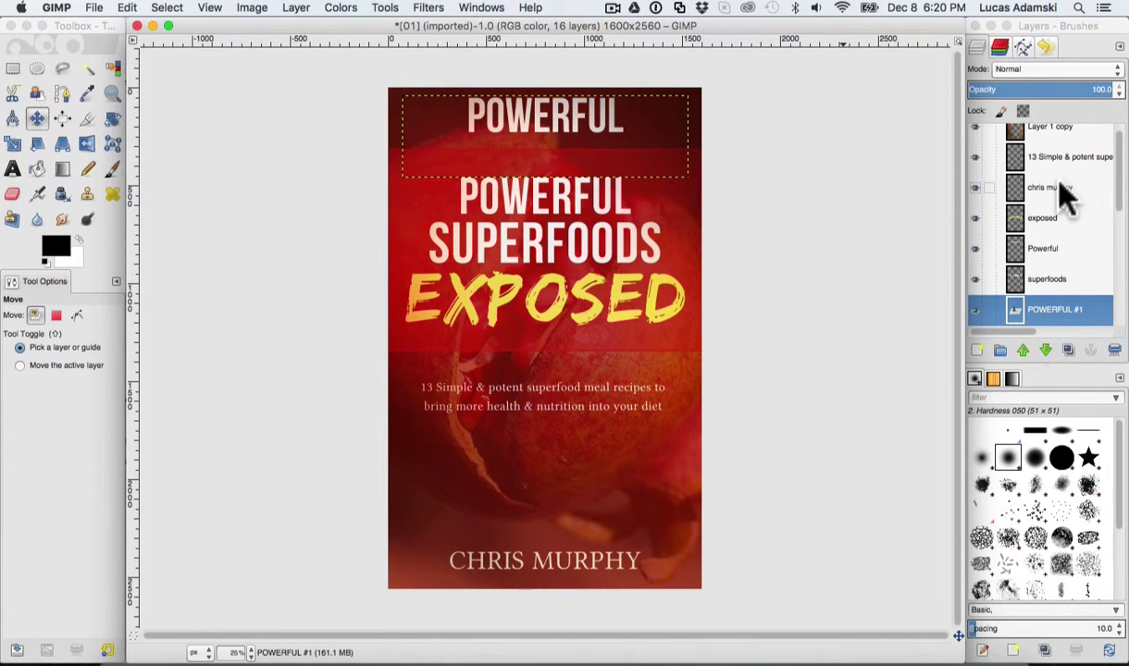
# Step: Hide the Layer 1 copy layer and move the duplicated POWERFUL text directly below the topmost POWERFUL text
pyautogui.scroll(1, 1059, 190)
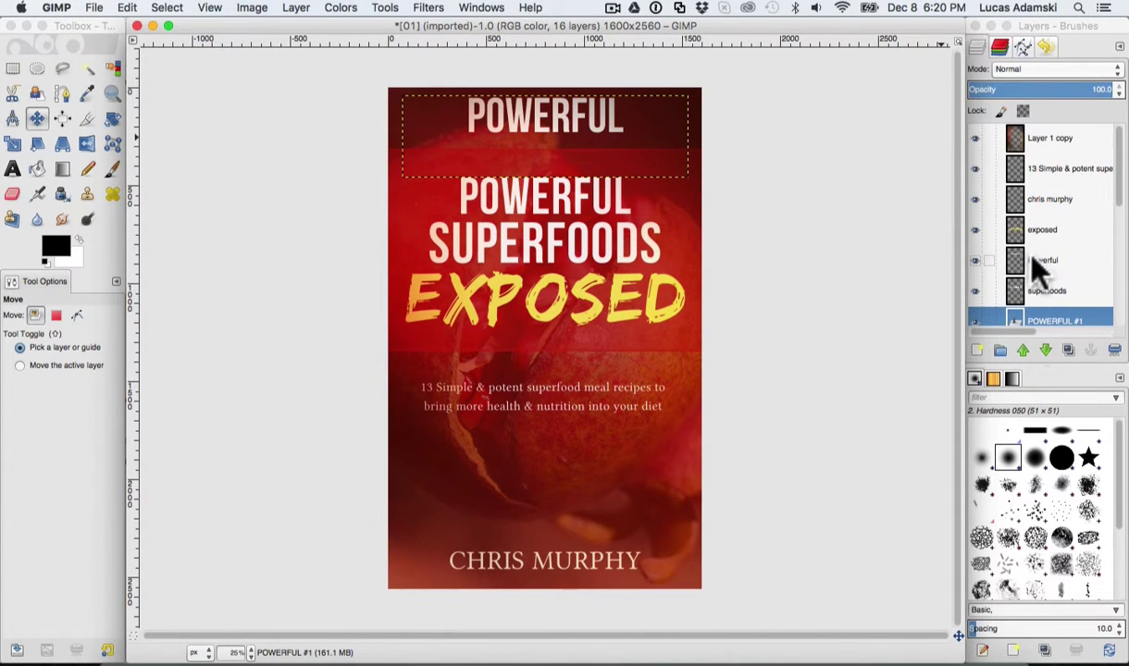
pyautogui.click(975, 139)
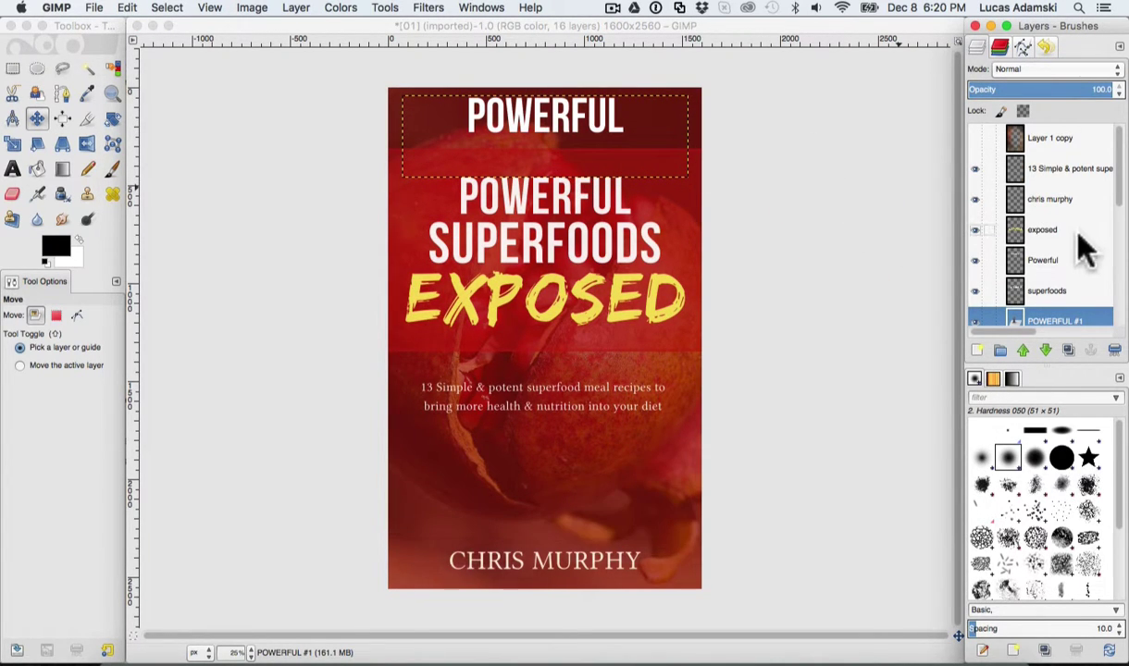
pyautogui.scroll(-2, 1085, 248)
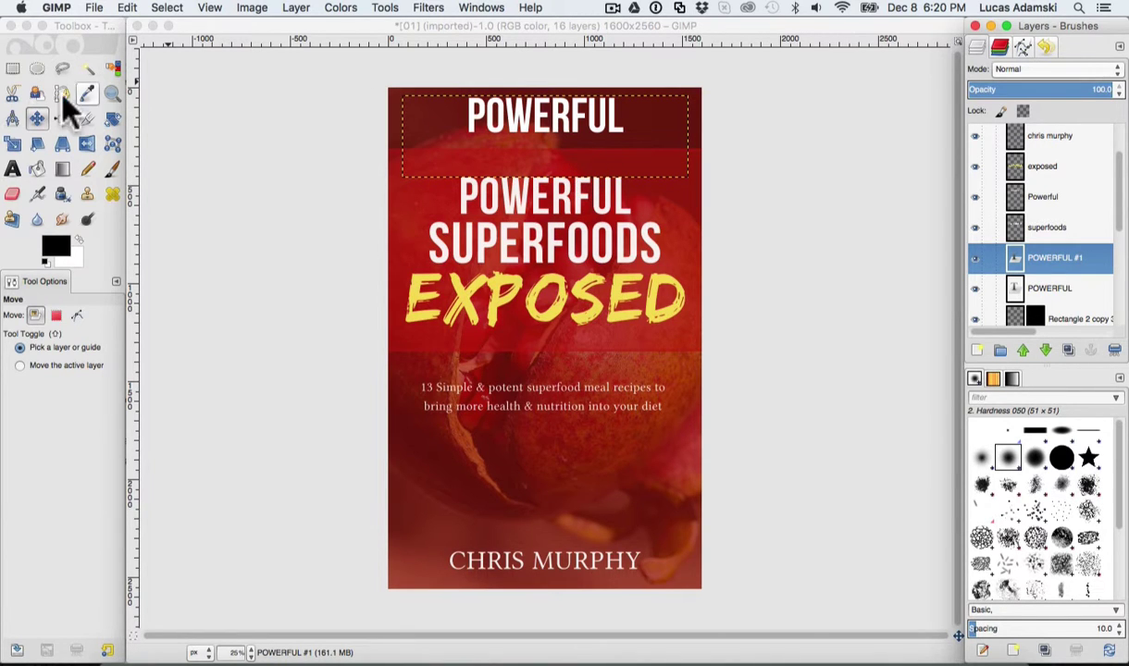
pyautogui.click(36, 118)
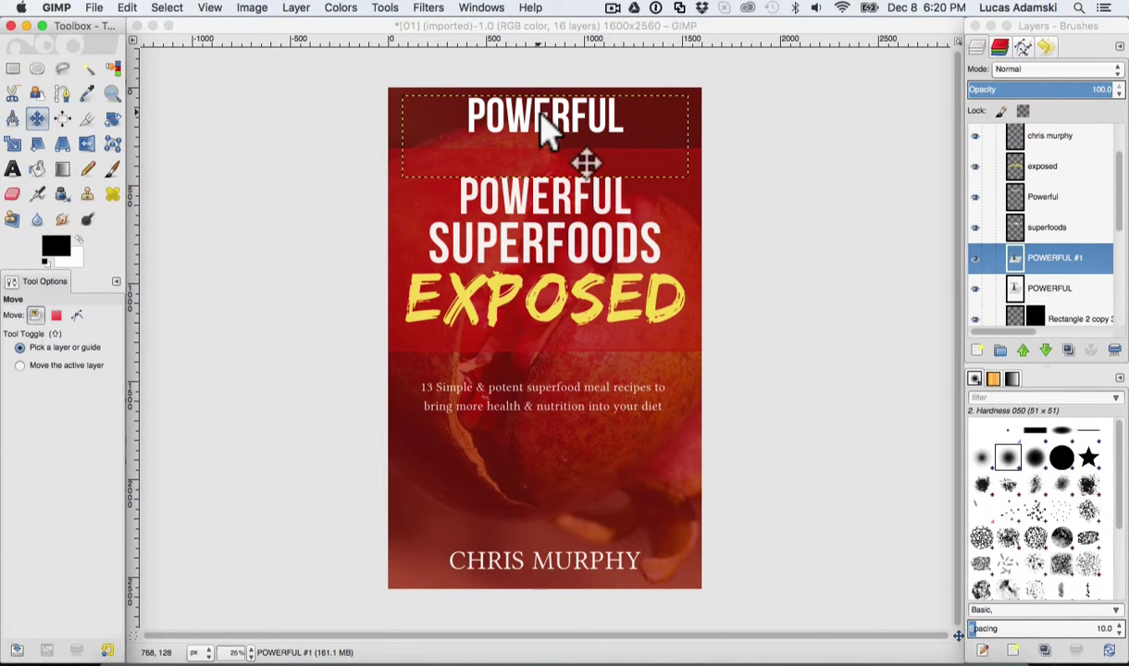
pyautogui.moveTo(539, 116); pyautogui.dragTo(538, 156)
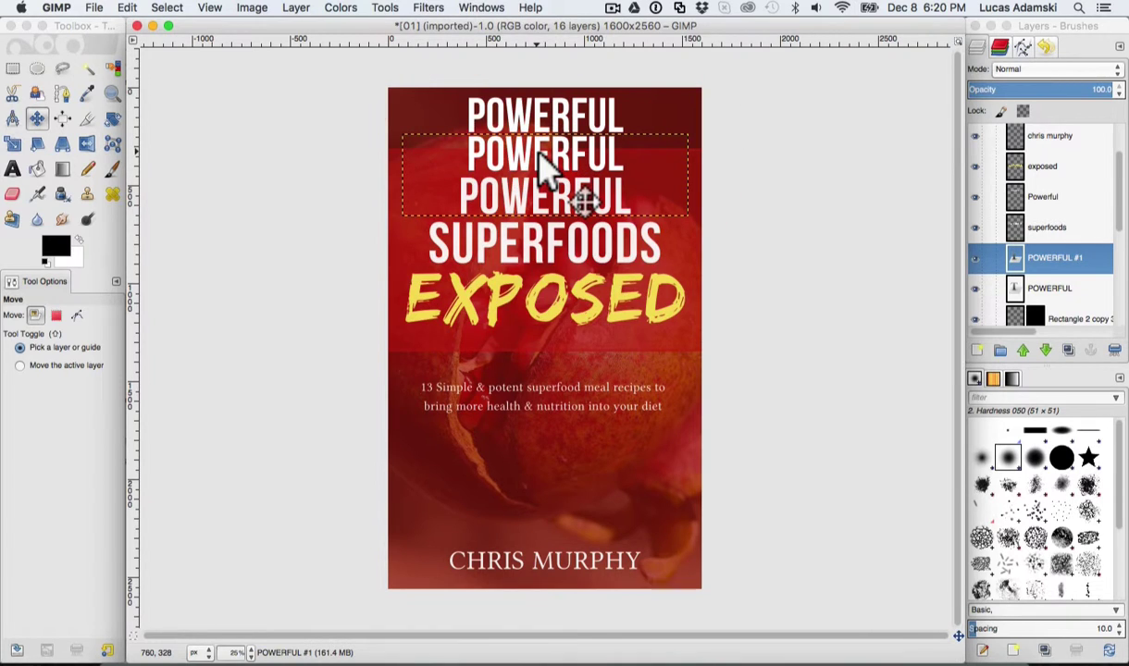
# Step: Replace the duplicated text with "SUPERFOODS" and nudge it slightly down below the topmost POWERFUL text
pyautogui.click(12, 168)
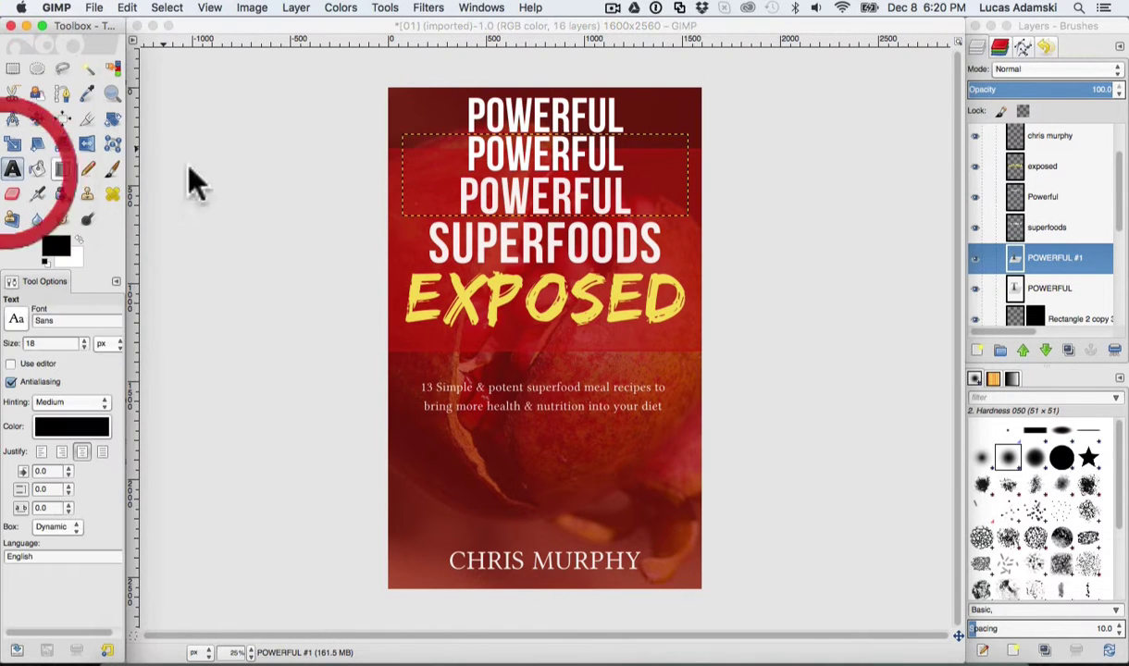
pyautogui.click(577, 159)
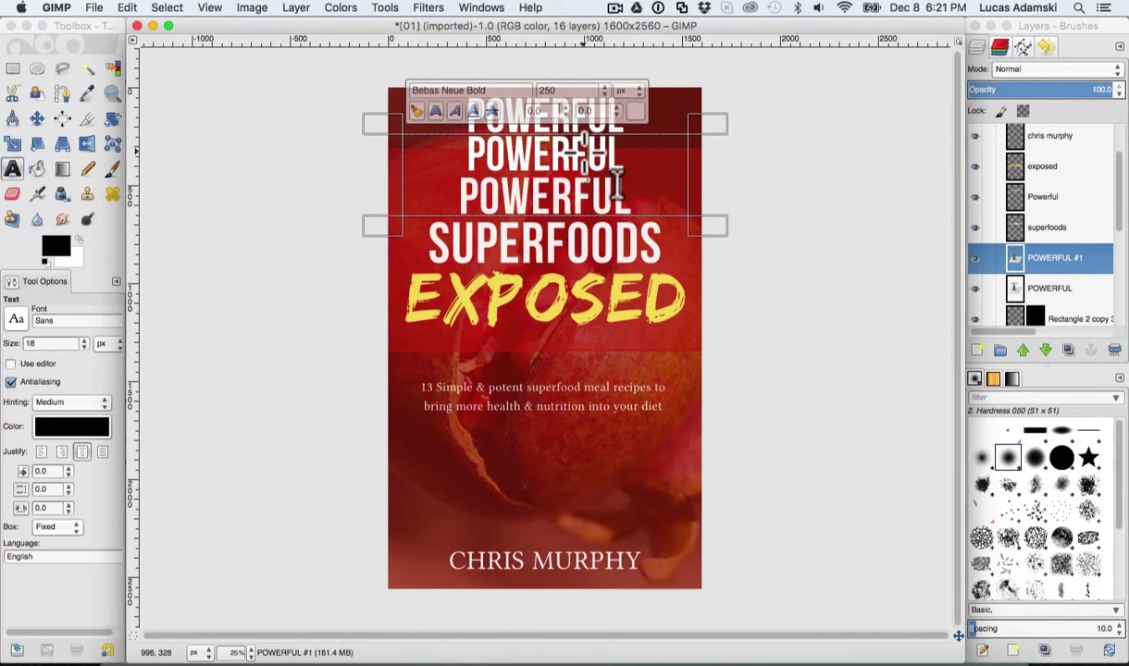
pyautogui.click(468, 155)
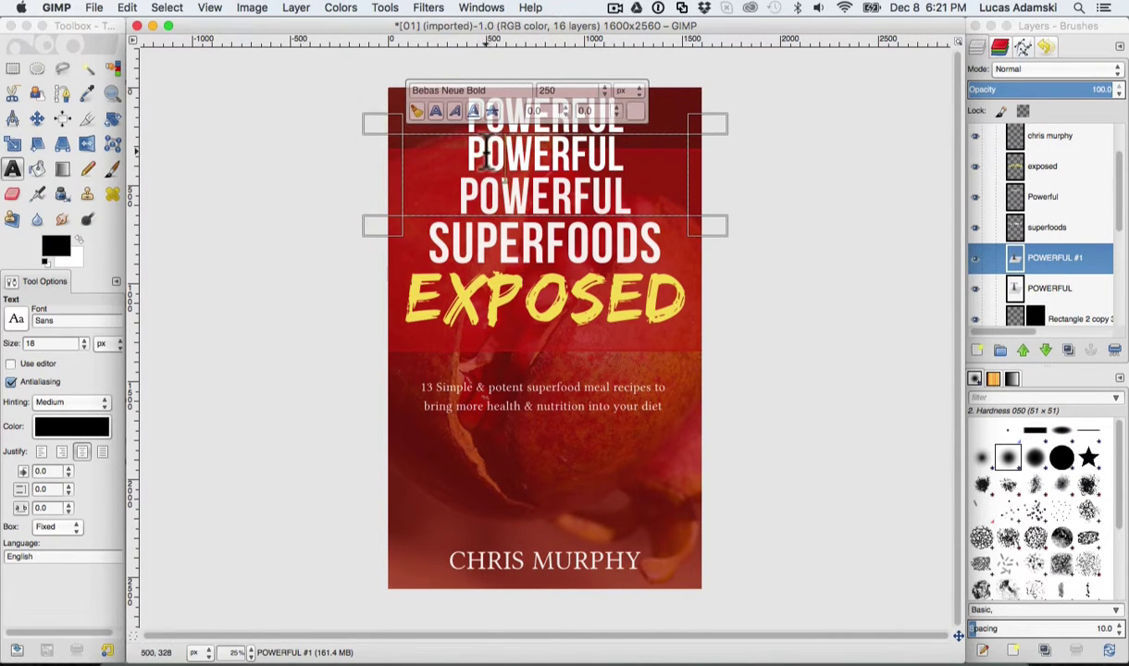
pyautogui.moveTo(484, 157); pyautogui.dragTo(660, 152)
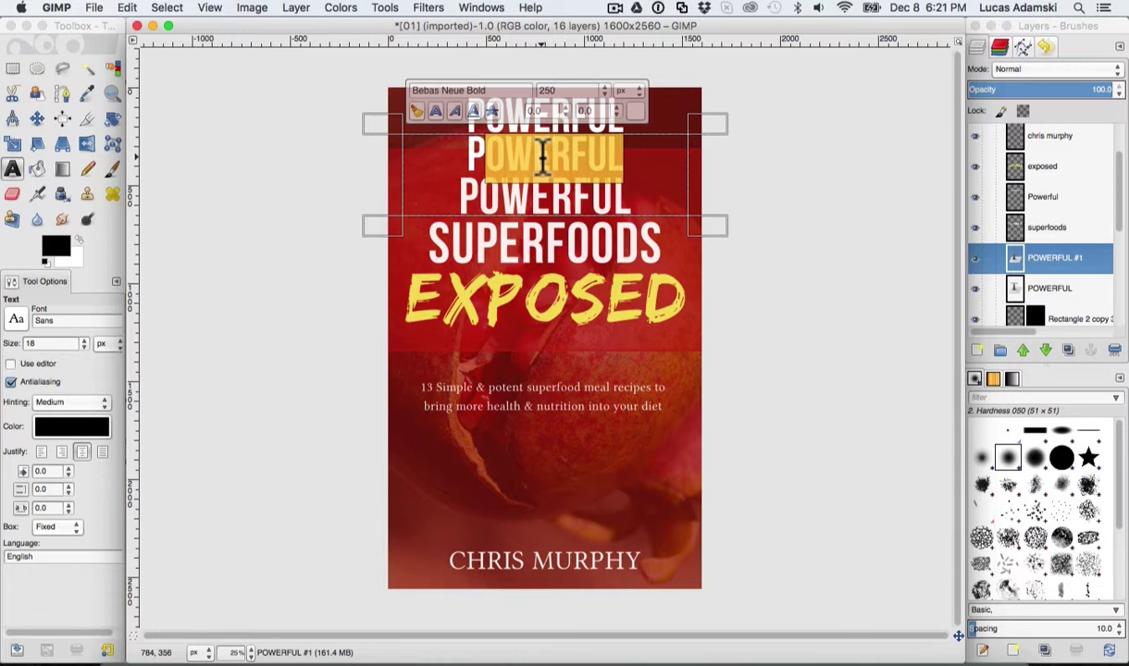
pyautogui.write('SUPERFOODS')
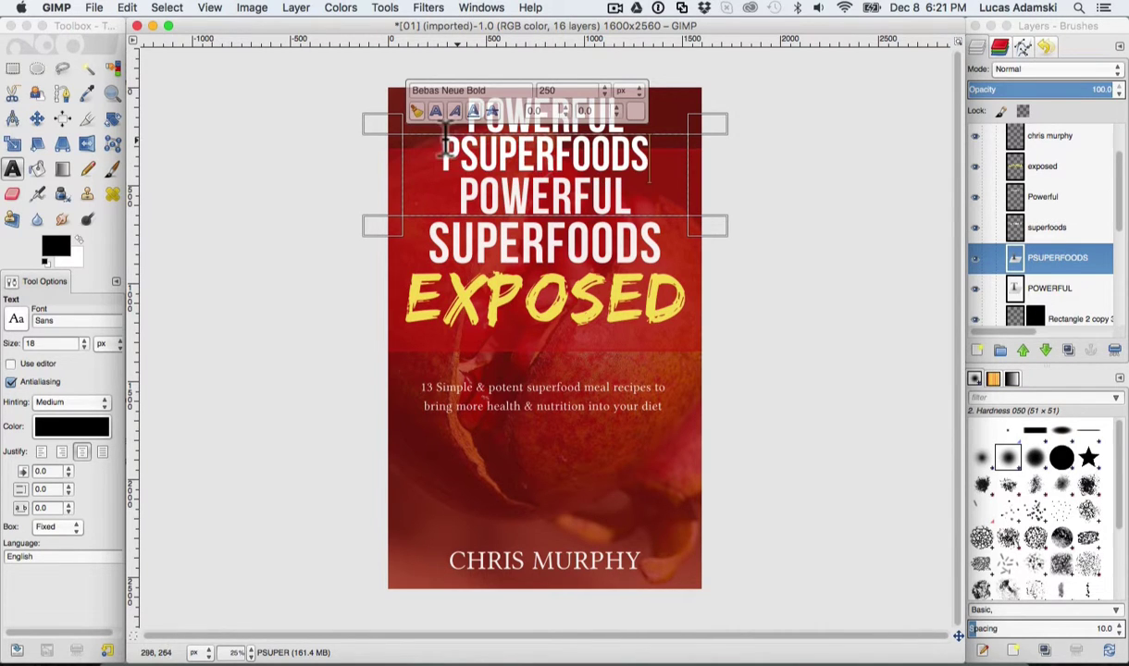
pyautogui.moveTo(454, 148); pyautogui.dragTo(403, 144)
pyautogui.press('BackSpace')
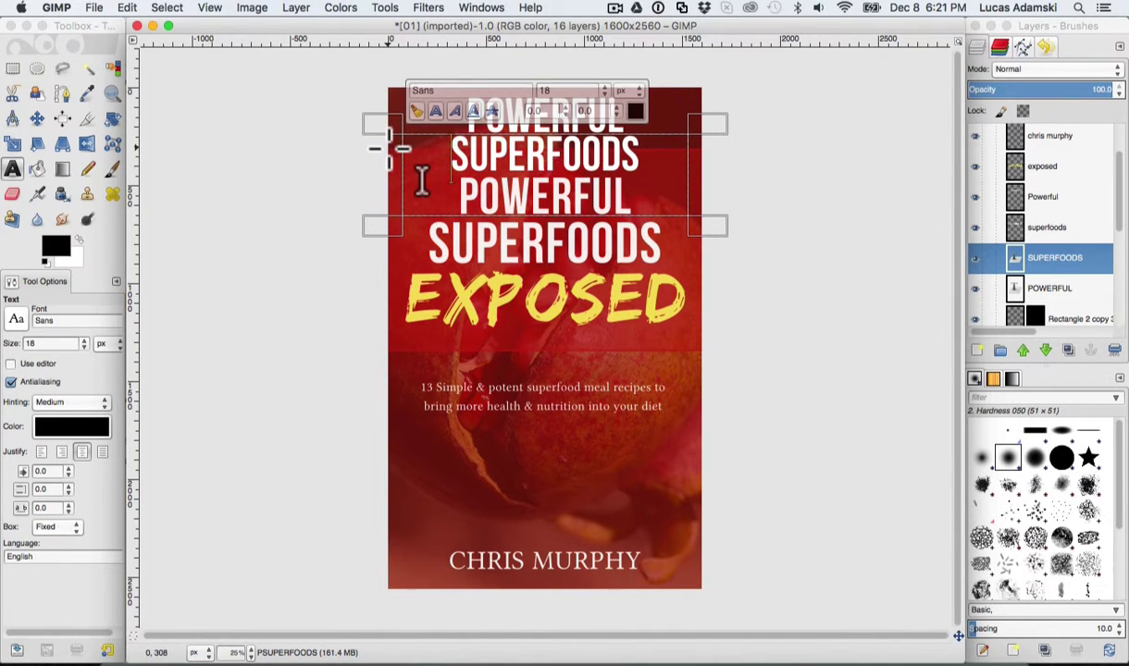
pyautogui.click(37, 118)
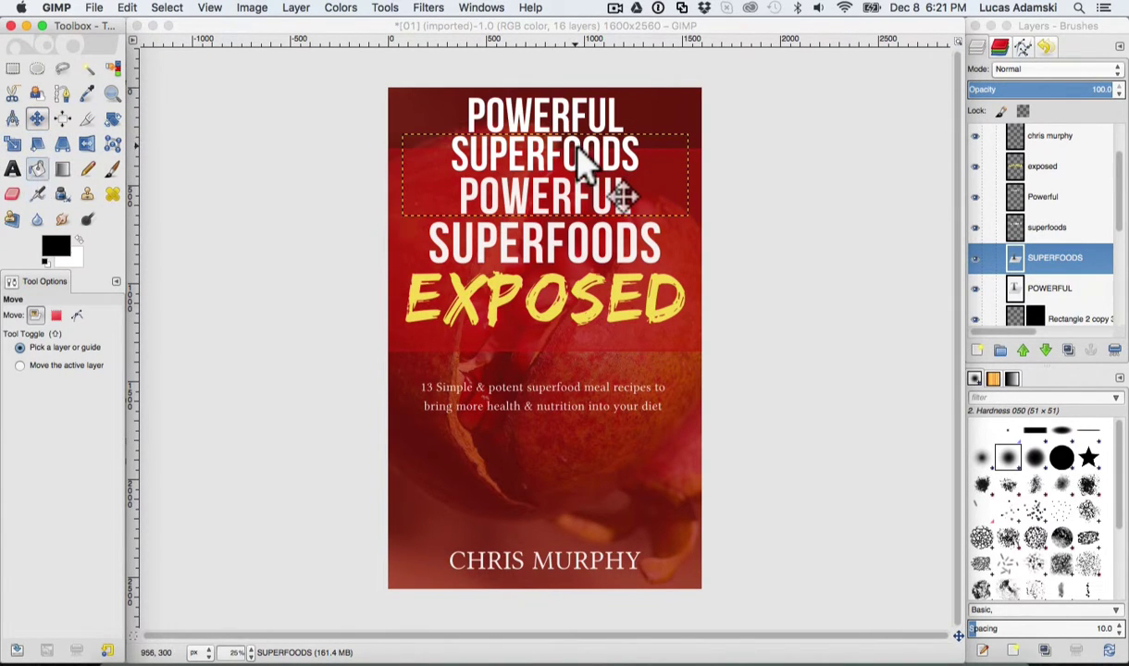
pyautogui.moveTo(578, 153); pyautogui.dragTo(579, 157)
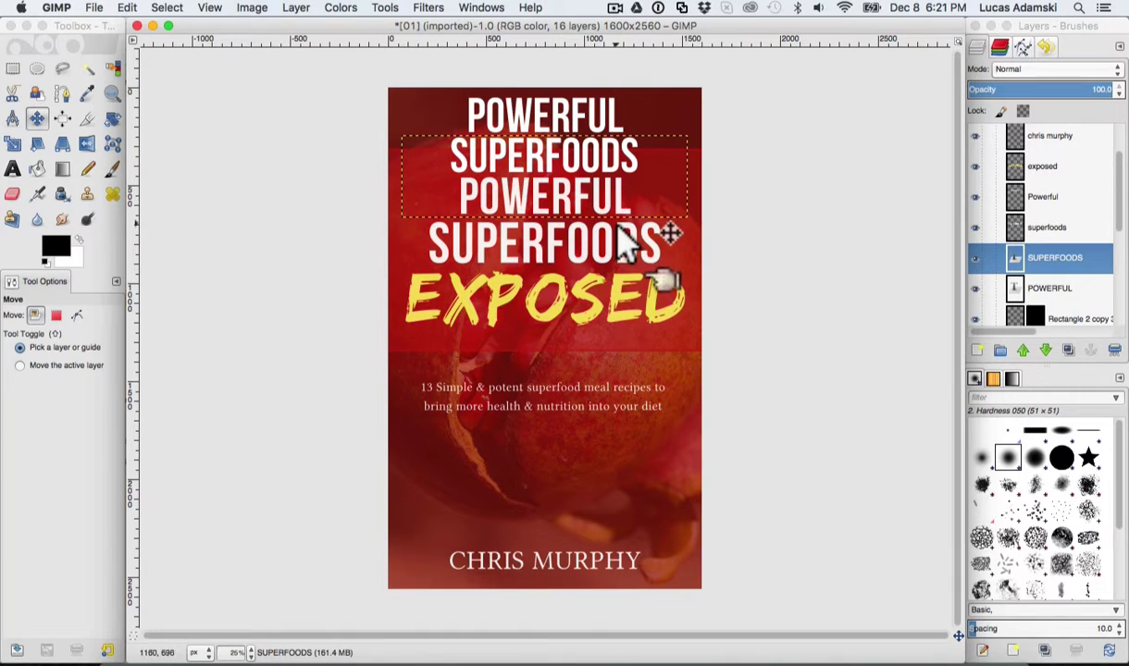
# Step: Hide the original Powerful and superfoods layers and move the new SUPERFOODS text down towards EXPOSED
pyautogui.moveTo(1122, 236); pyautogui.dragTo(1119, 227)
pyautogui.click(1046, 208)
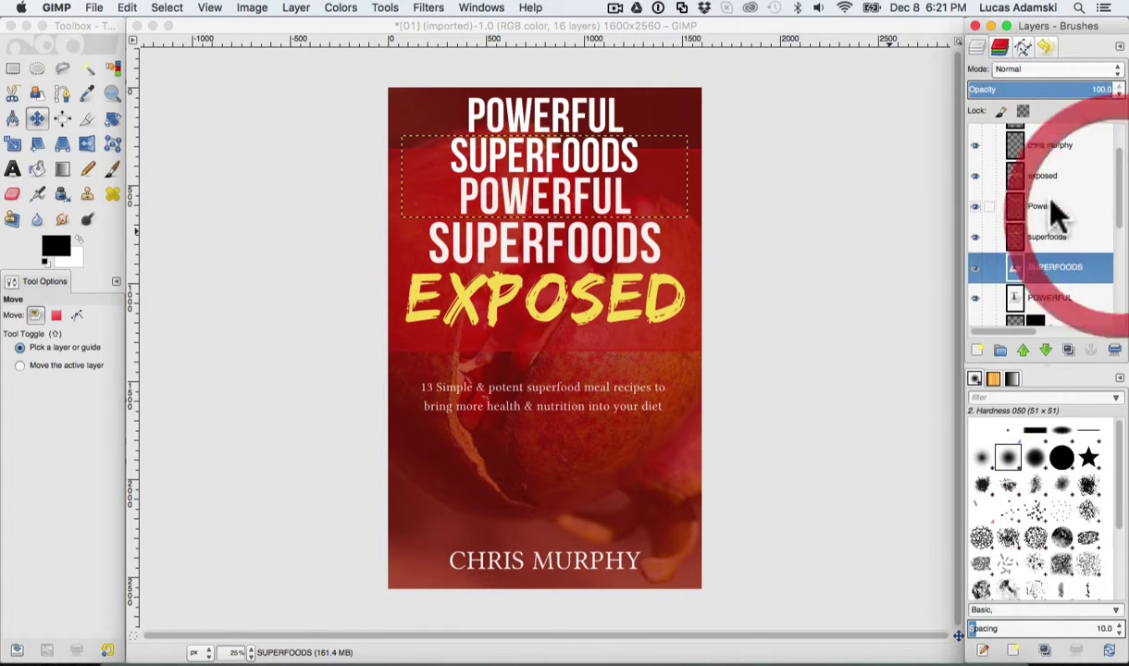
pyautogui.click(975, 206)
pyautogui.click(974, 237)
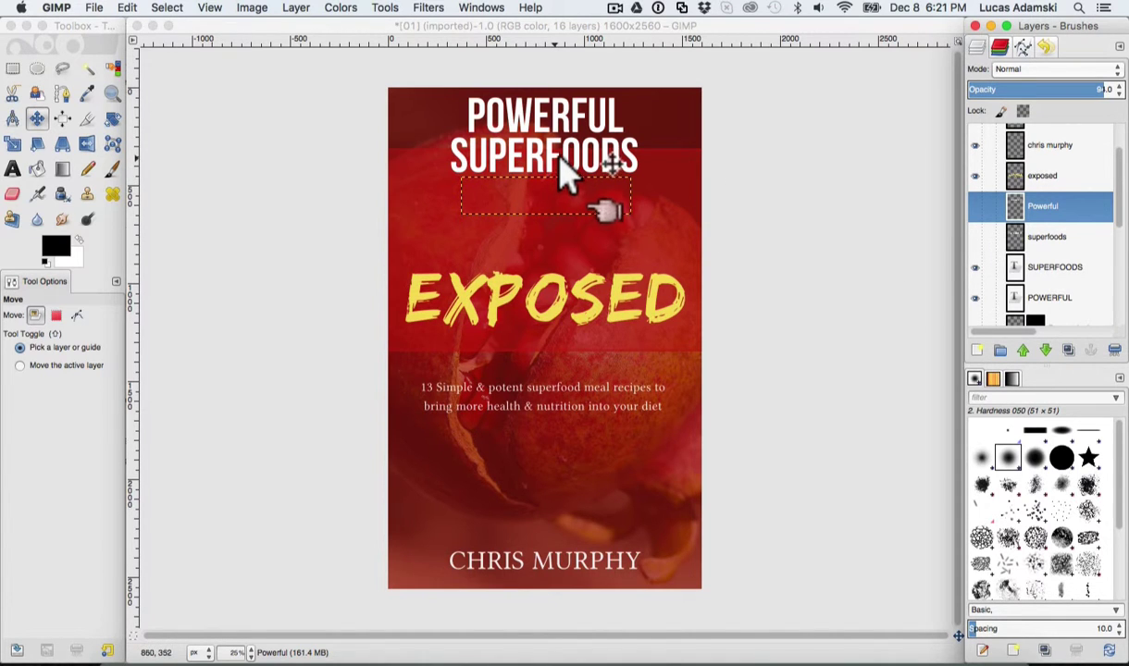
pyautogui.moveTo(567, 157); pyautogui.dragTo(565, 222)
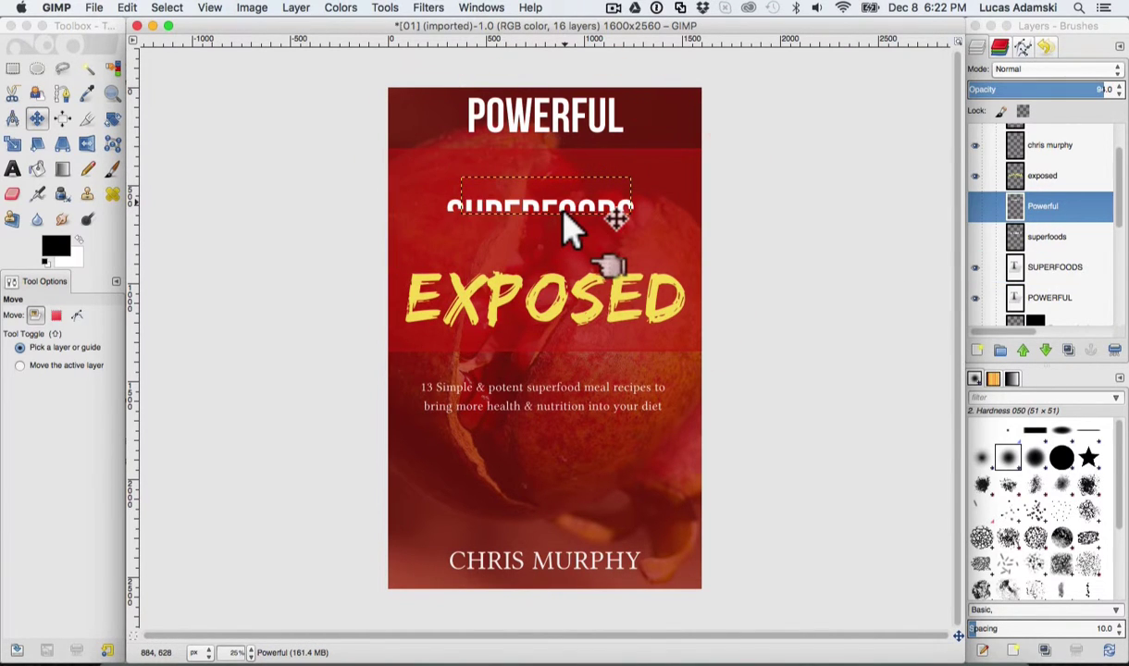
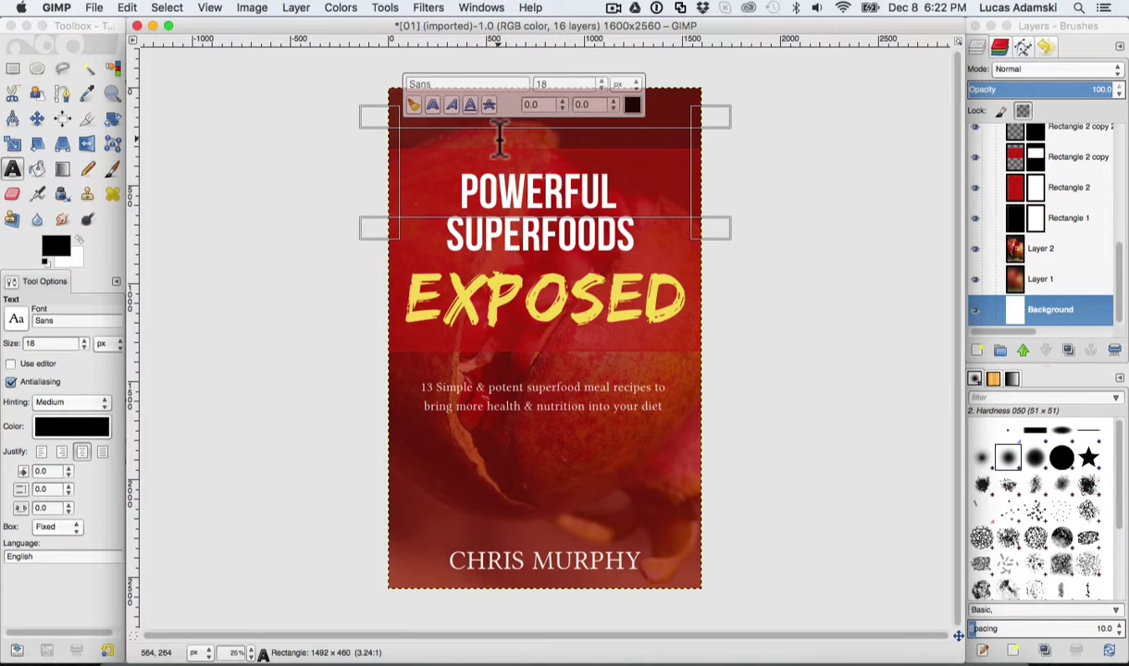
# Step: Enter "EXPOSED" in the new text box and format it in Edo SZ at 340 px
pyautogui.write('E')
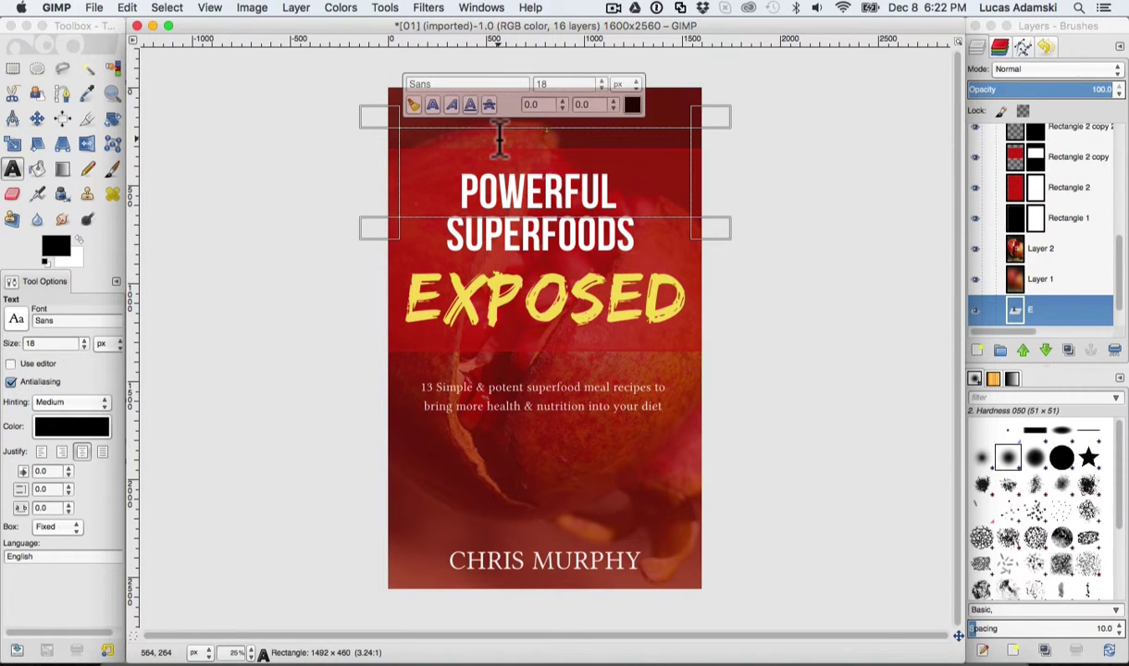
pyautogui.write('XPOSED')
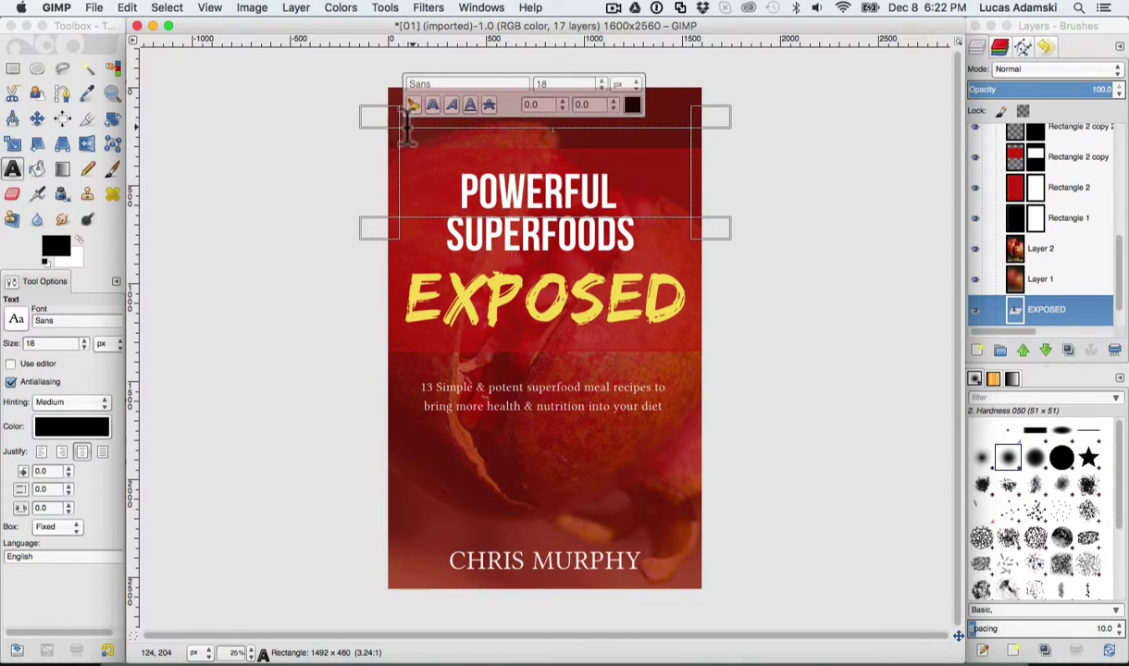
pyautogui.click(407, 130)
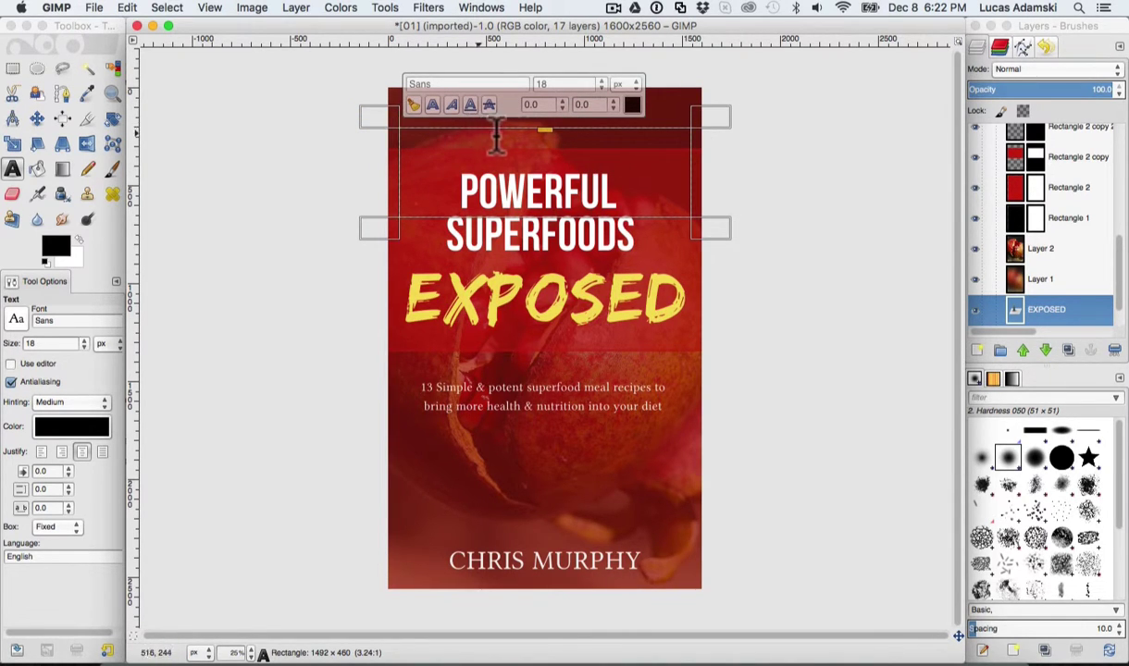
pyautogui.doubleClick(449, 83)
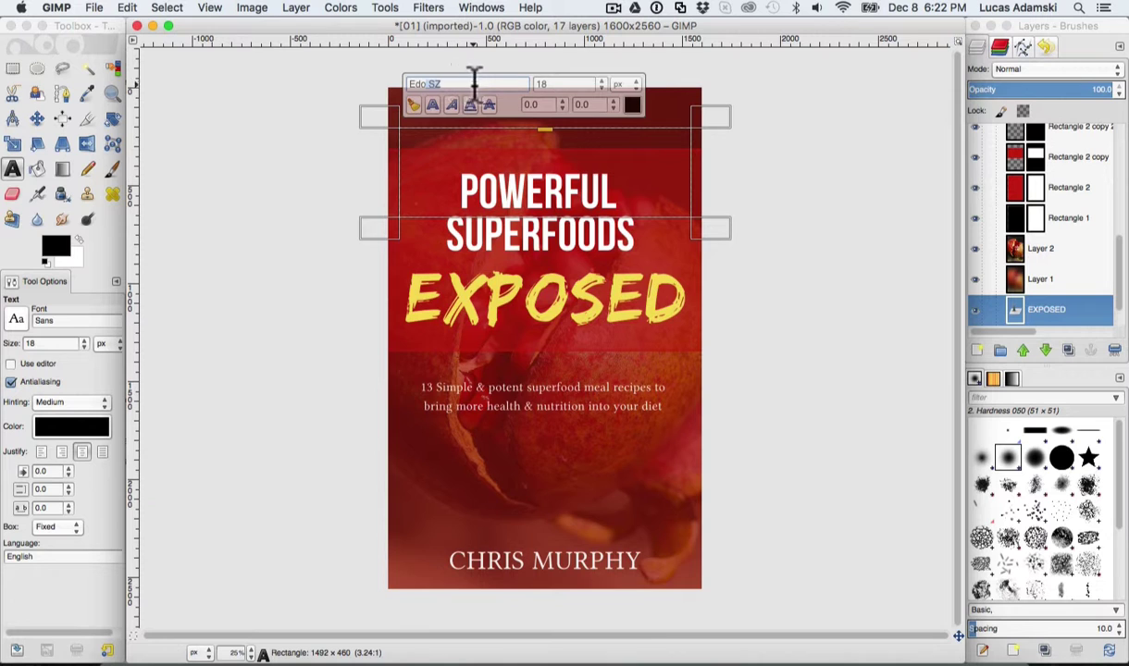
pyautogui.doubleClick(568, 82)
pyautogui.write('300')
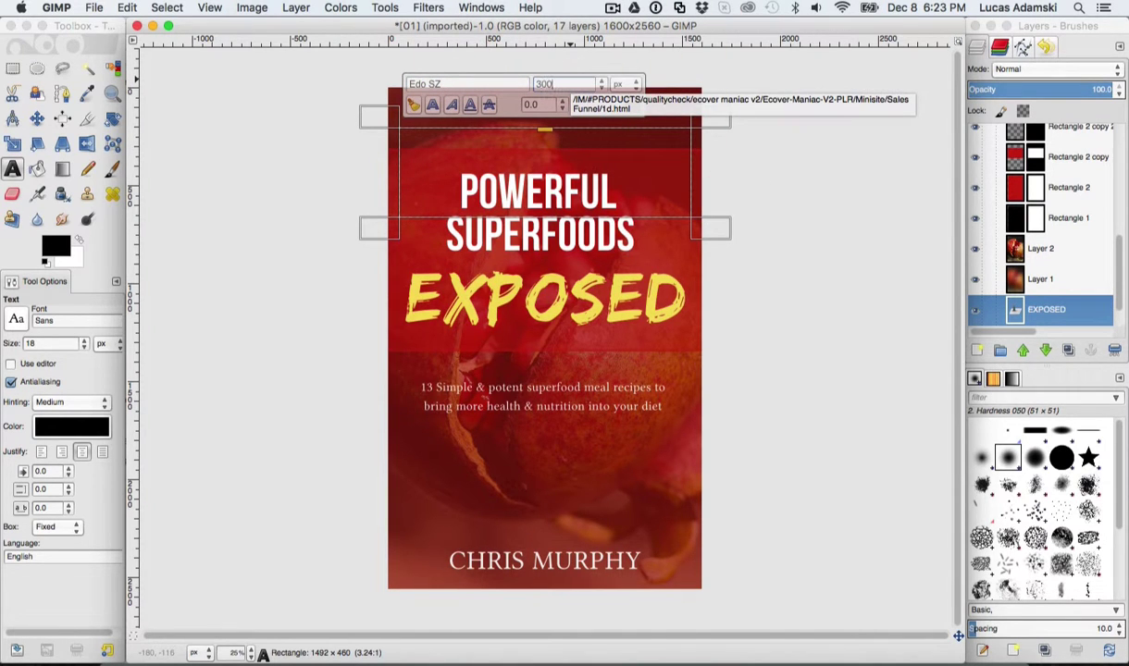
pyautogui.click(551, 81)
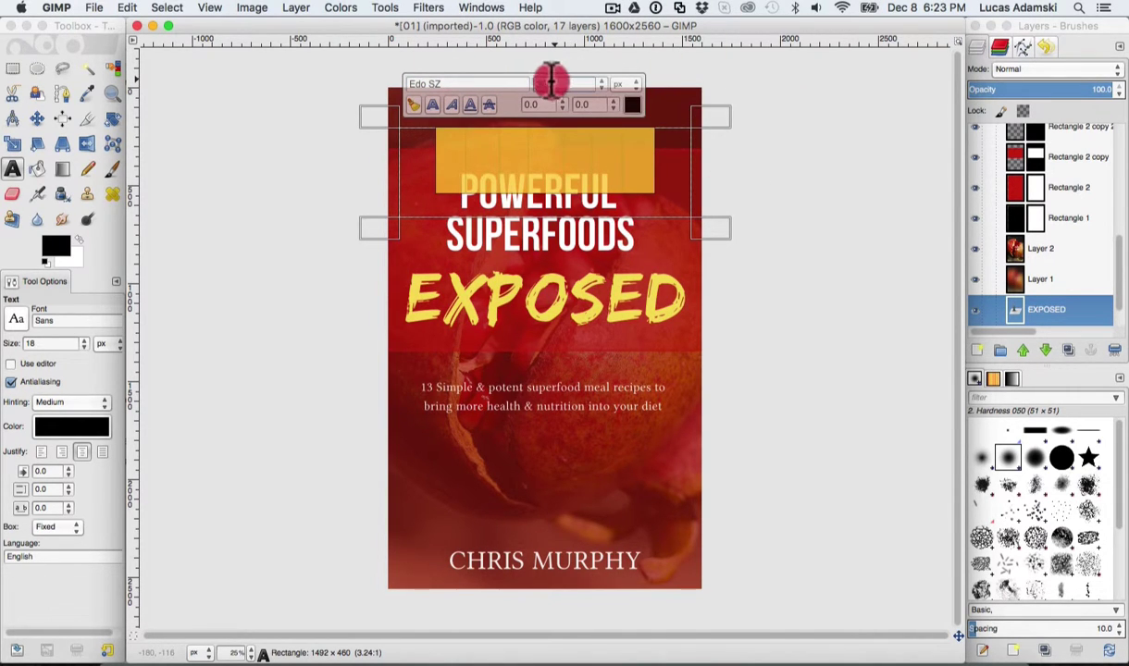
pyautogui.write('340')
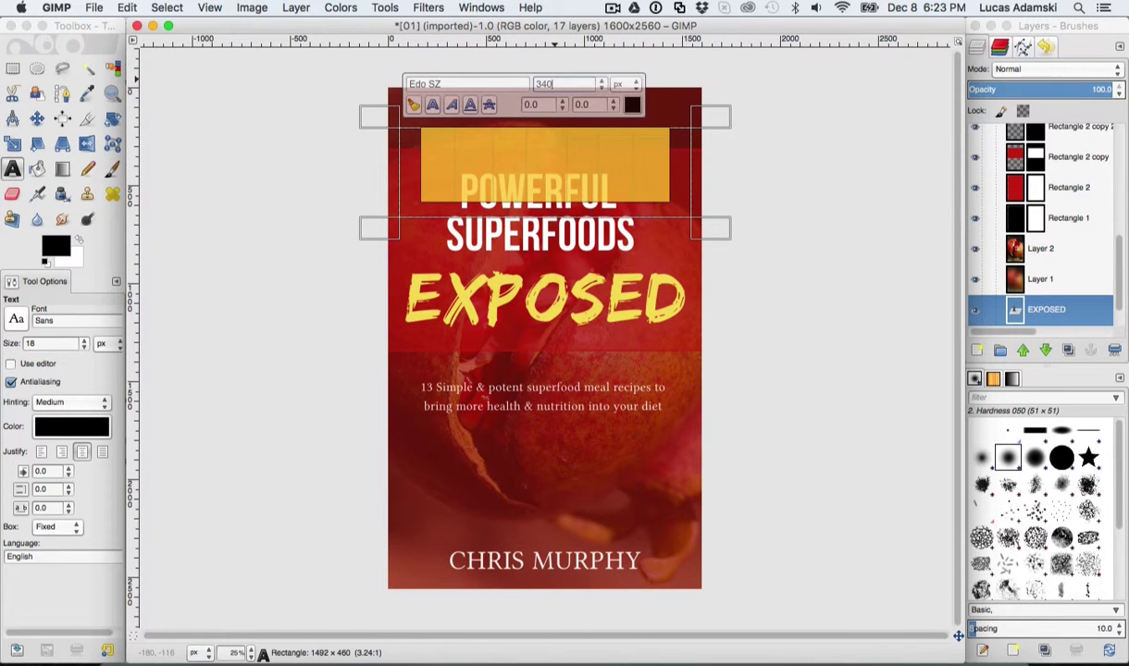
# Step: Color the new EXPOSED text yellow (fbea2d)
pyautogui.click(633, 105)
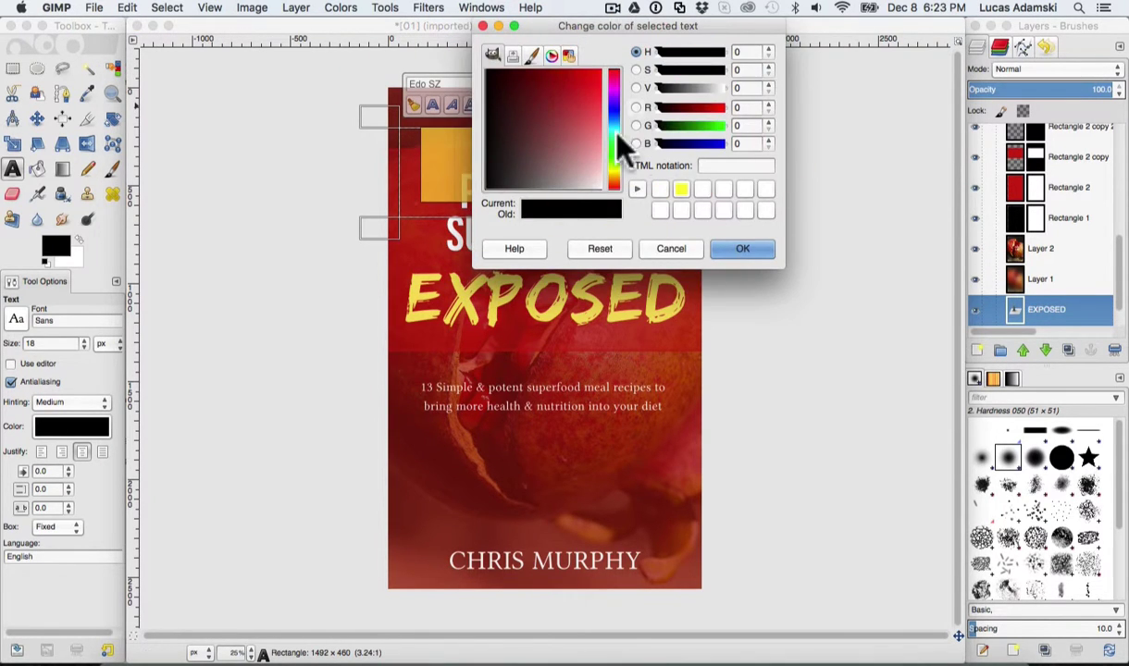
pyautogui.click(731, 248)
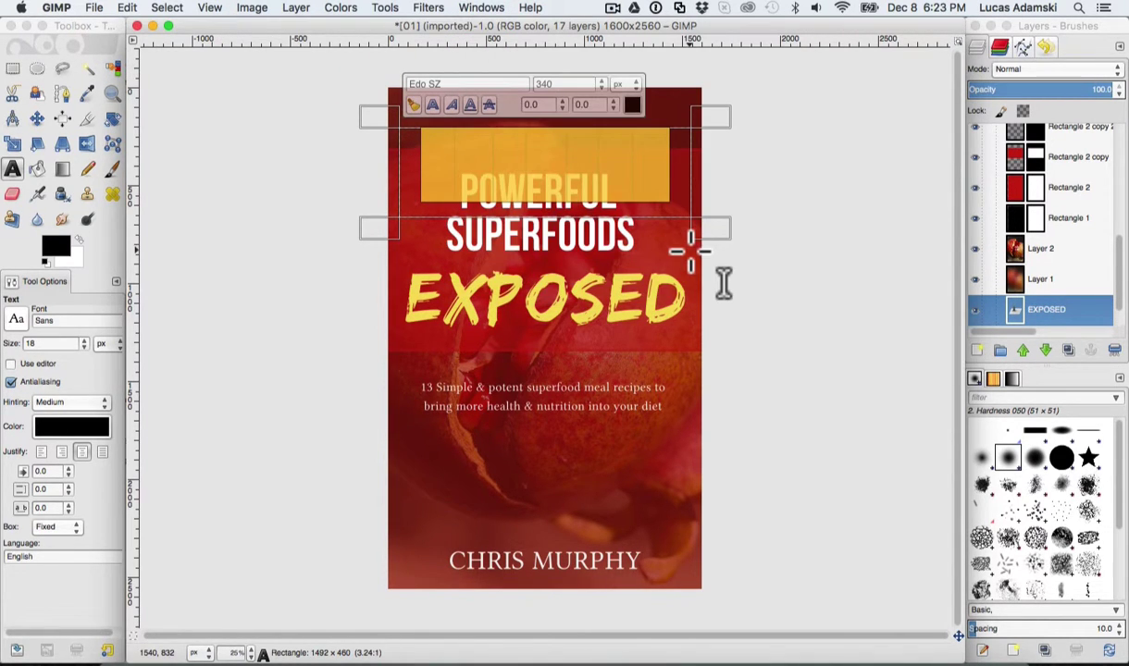
pyautogui.click(633, 104)
pyautogui.click(606, 94)
pyautogui.click(609, 97)
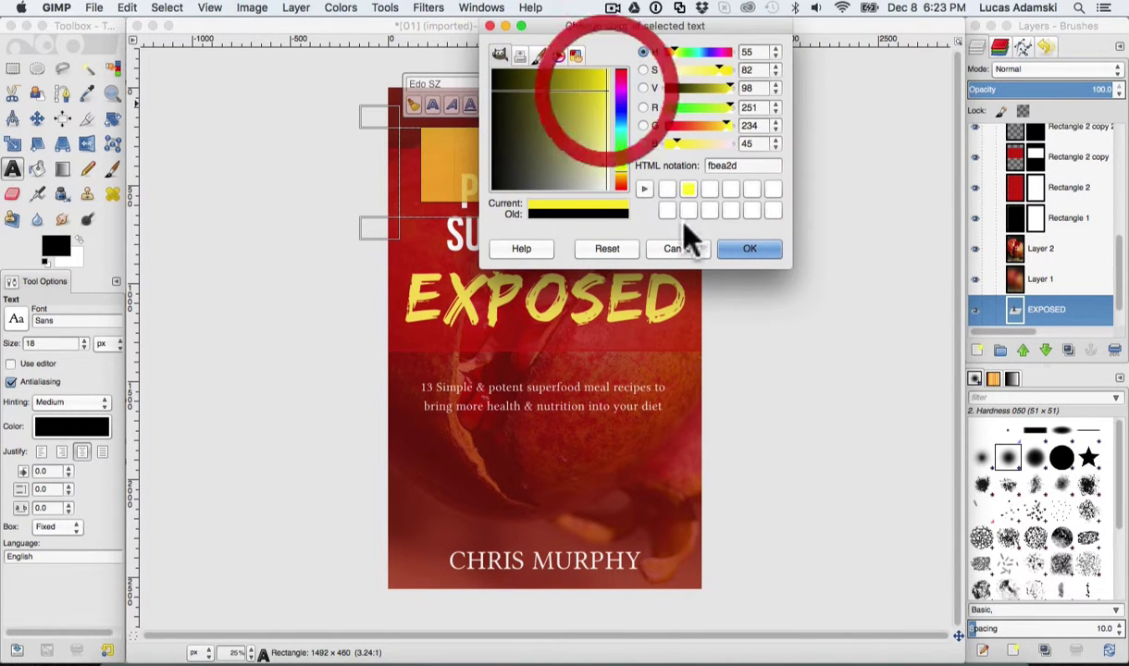
pyautogui.click(749, 248)
pyautogui.click(569, 157)
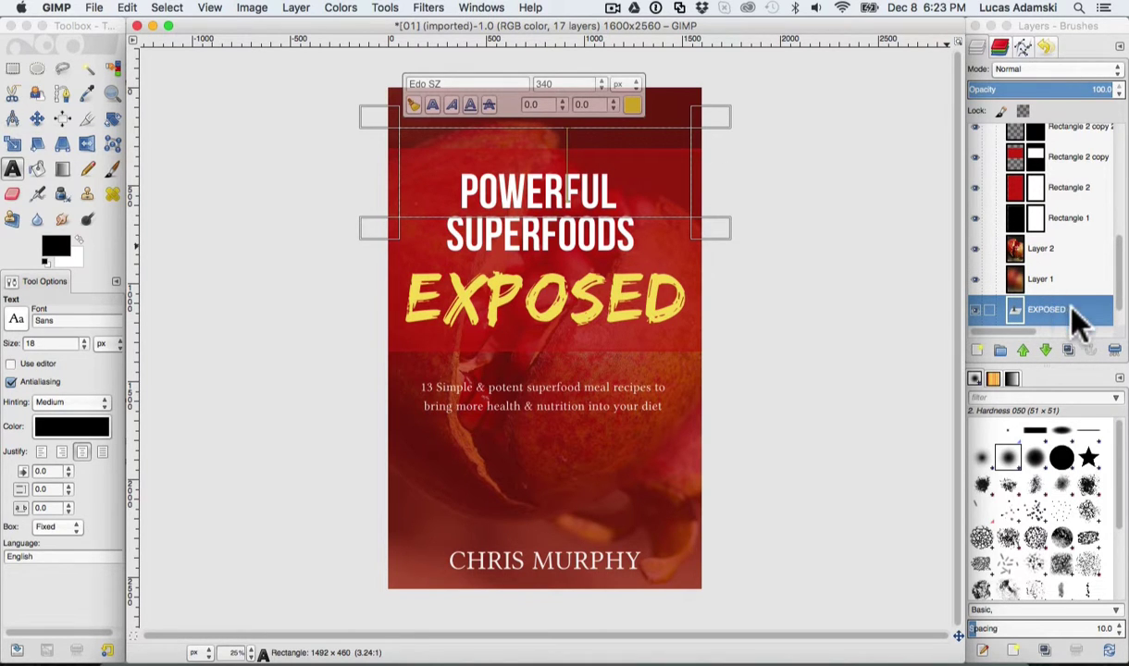
# Step: Place the new EXPOSED layer directly below the POWERFUL layer and move its text down over the original EXPOSED
pyautogui.moveTo(1076, 308); pyautogui.dragTo(1073, 175)
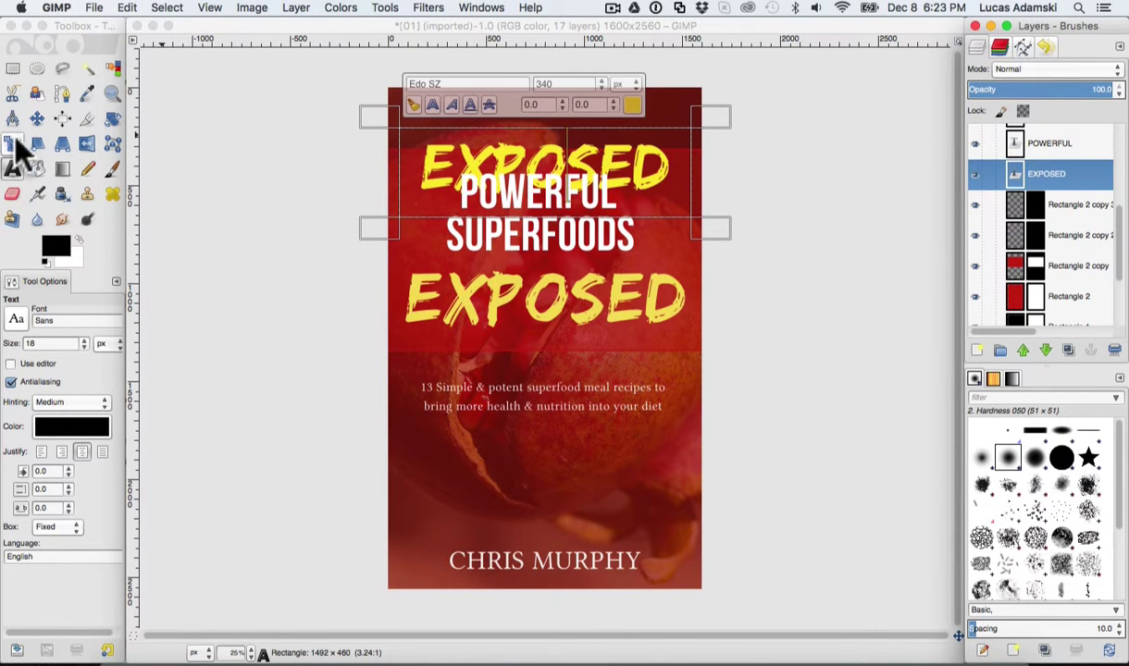
pyautogui.click(36, 119)
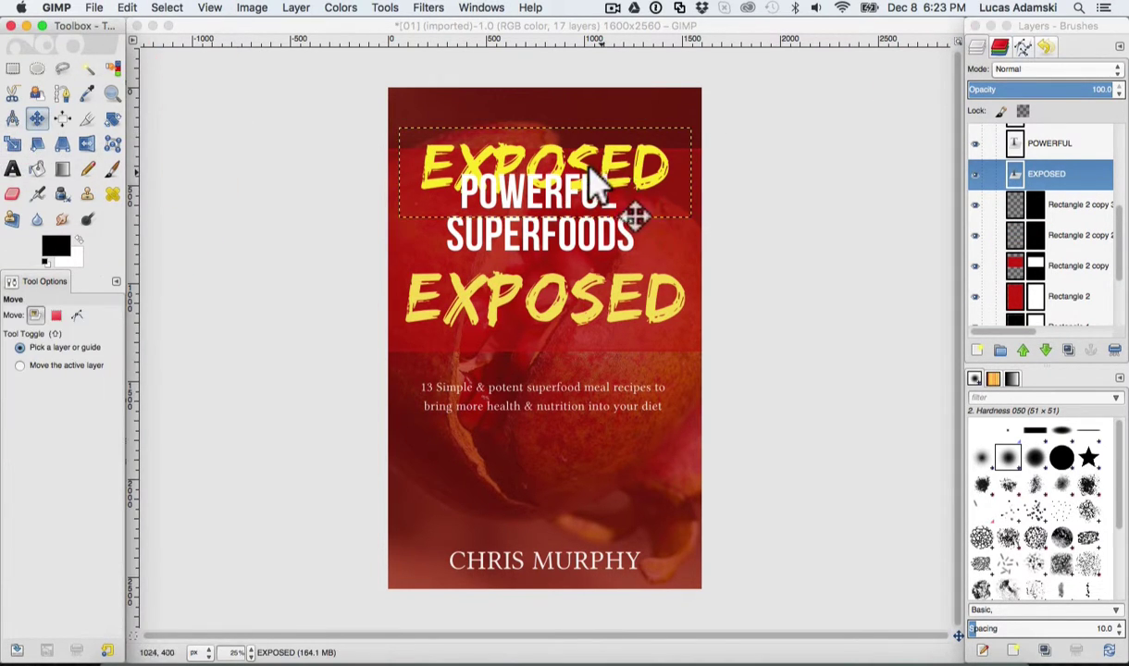
pyautogui.moveTo(586, 171); pyautogui.dragTo(586, 310)
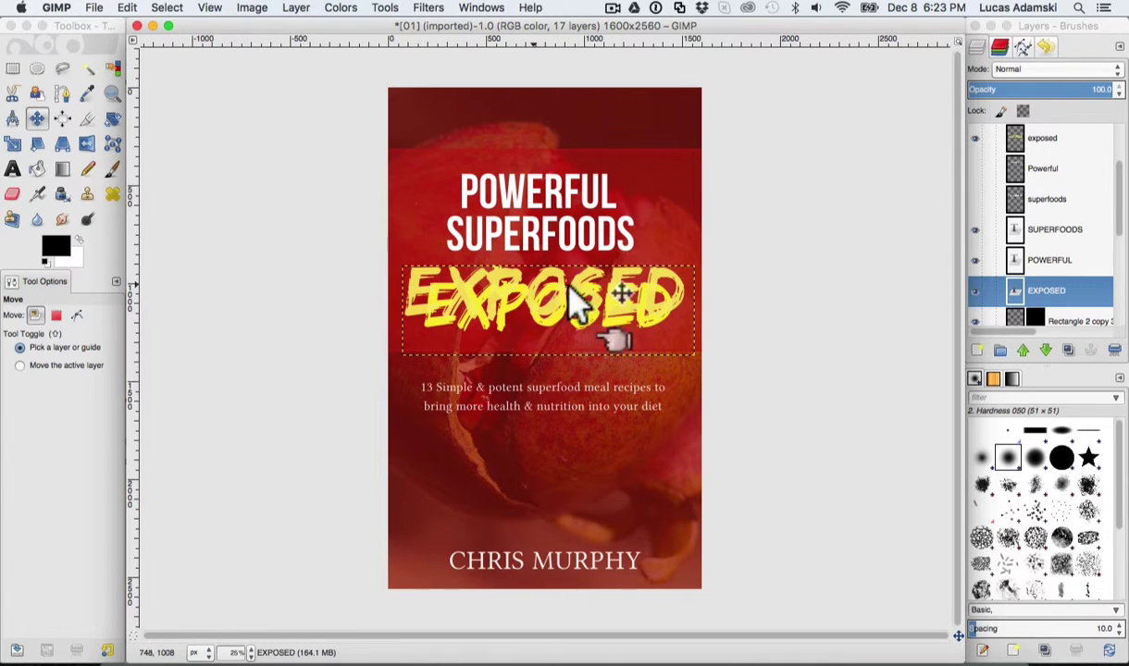
# Step: Hide the original exposed layer, keeping the new EXPOSED text layer visible
pyautogui.click(975, 290)
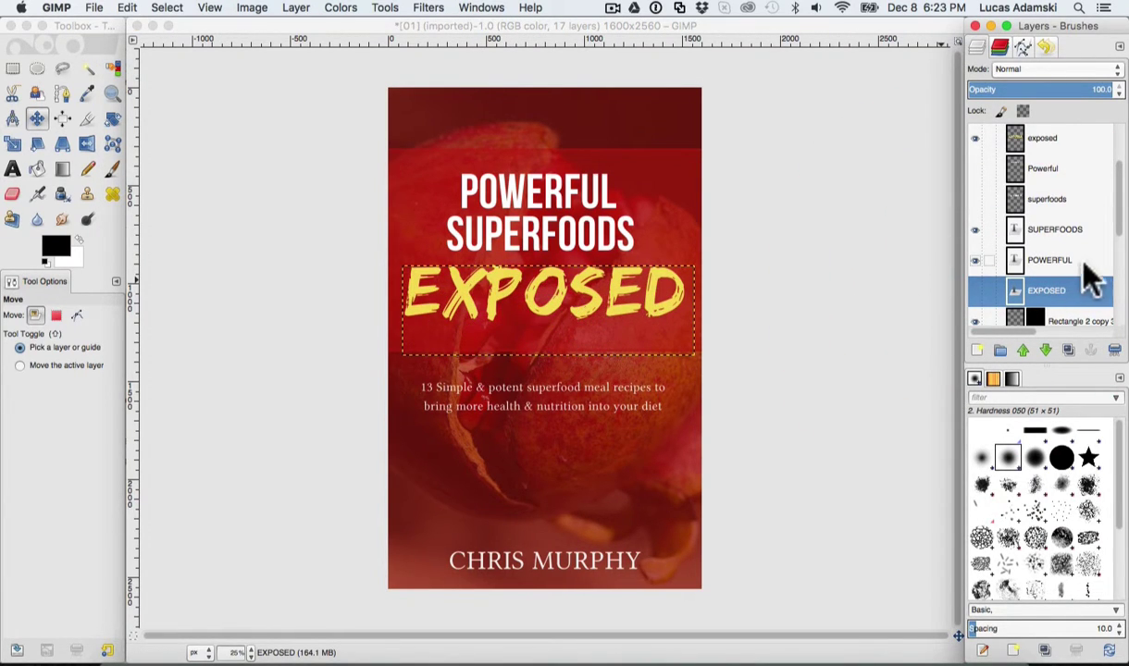
pyautogui.scroll(-1, 981, 296)
pyautogui.click(977, 269)
pyautogui.scroll(2, 978, 278)
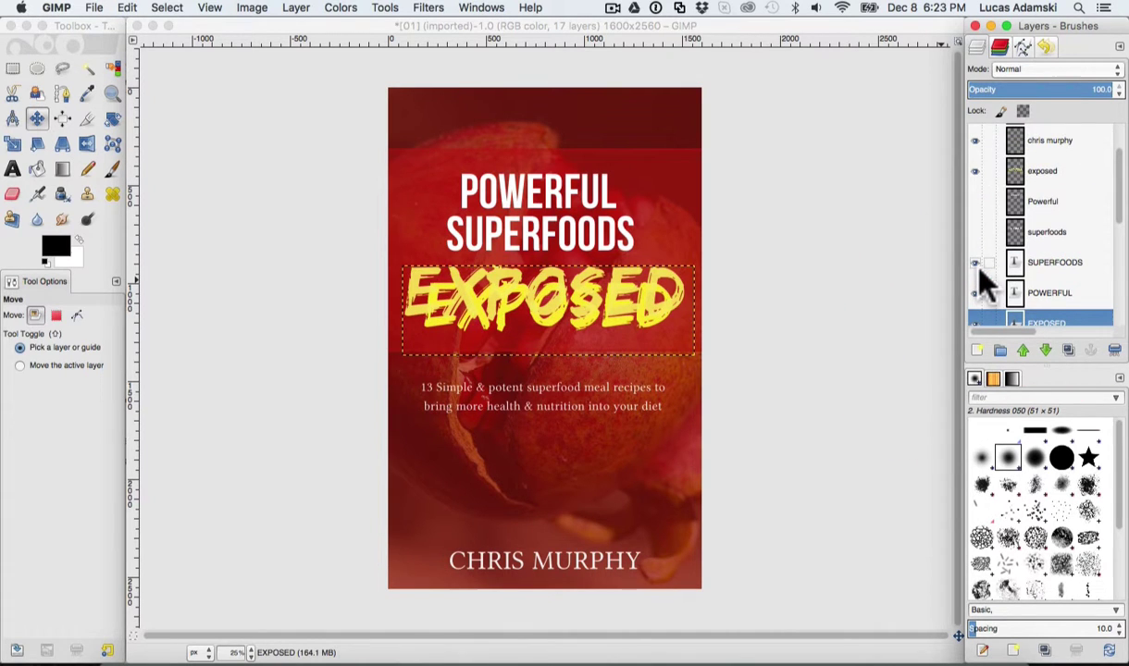
pyautogui.click(974, 172)
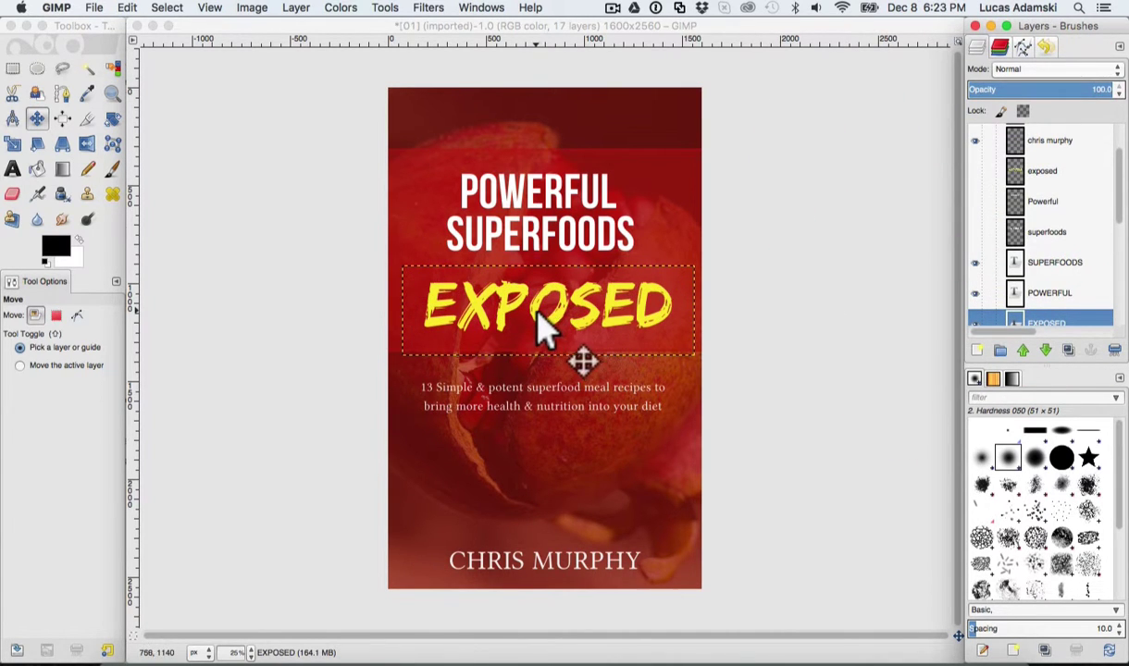
# Step: Nudge EXPOSED slightly up and shift SUPERFOODS and POWERFUL down so the title lines sit closely stacked in the red band
pyautogui.moveTo(541, 324); pyautogui.dragTo(541, 320)
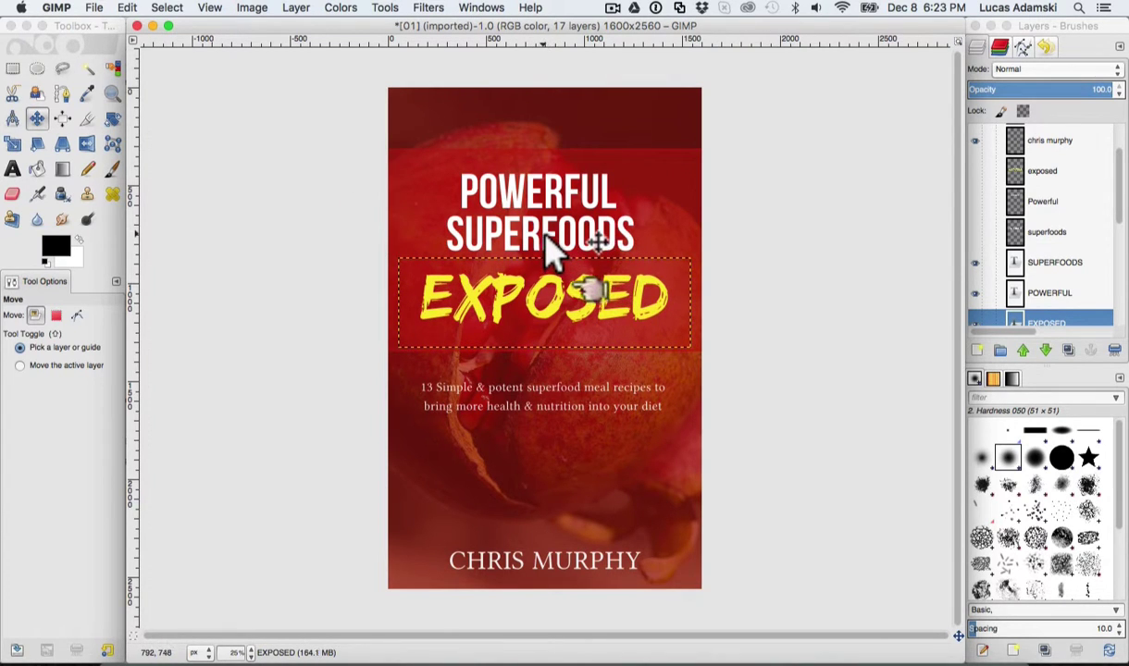
pyautogui.moveTo(555, 251); pyautogui.dragTo(551, 248)
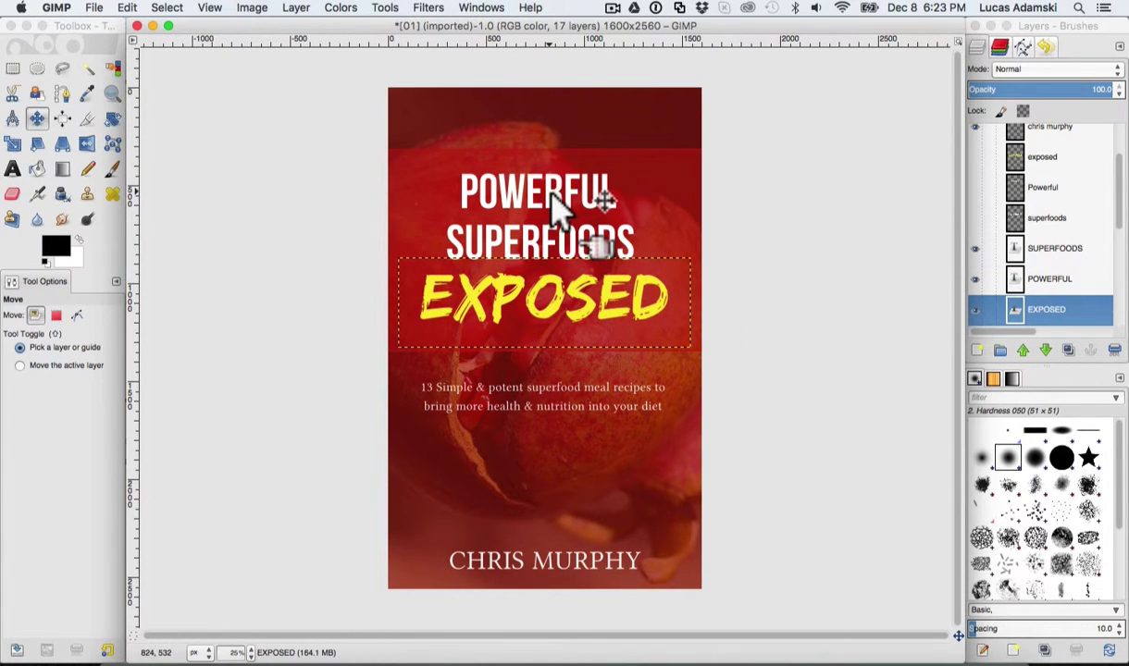
pyautogui.moveTo(557, 205); pyautogui.dragTo(583, 254)
pyautogui.click(576, 245)
pyautogui.click(1050, 309)
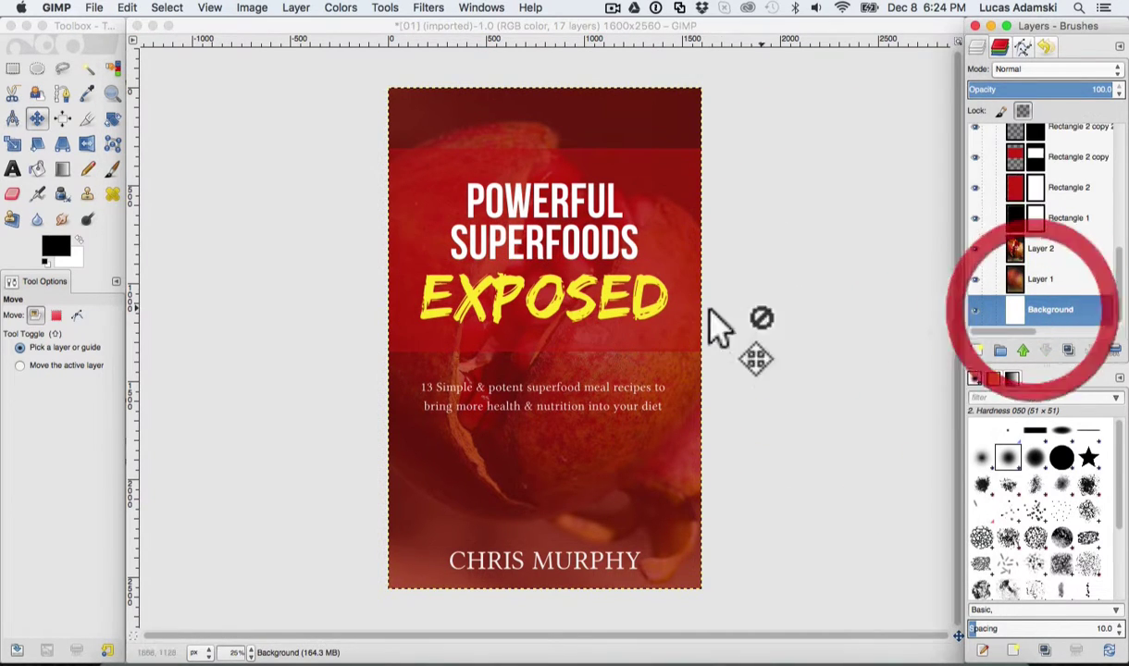
pyautogui.click(576, 300)
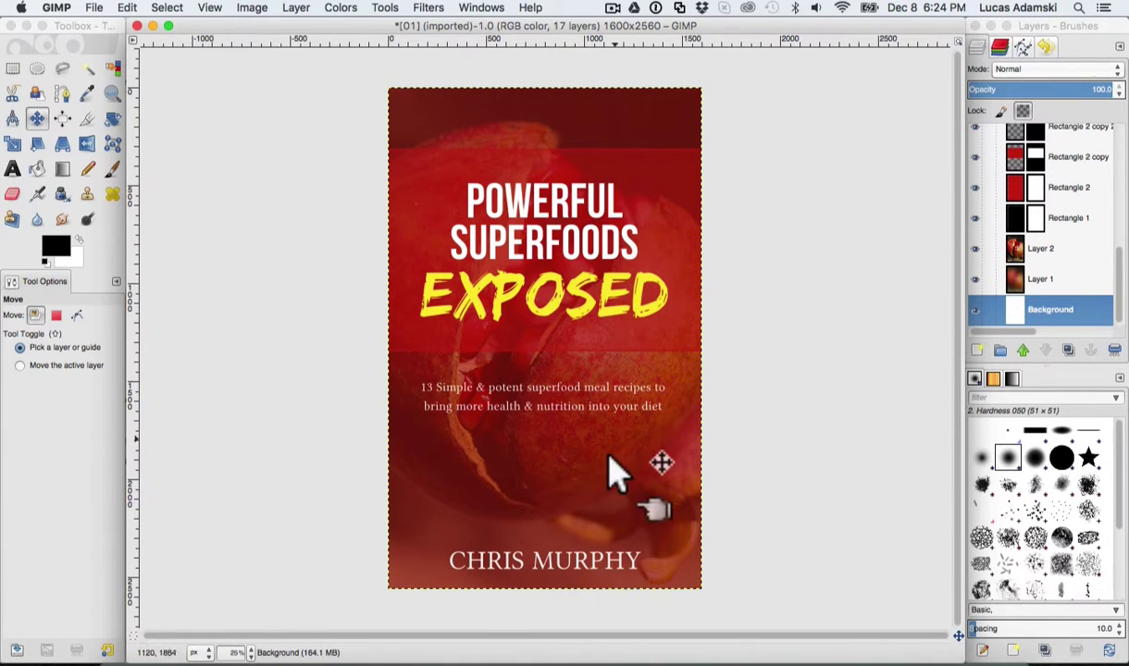
# Step: Hide the original "13 Simple & potent" subtitle layer
pyautogui.scroll(5, 1018, 237)
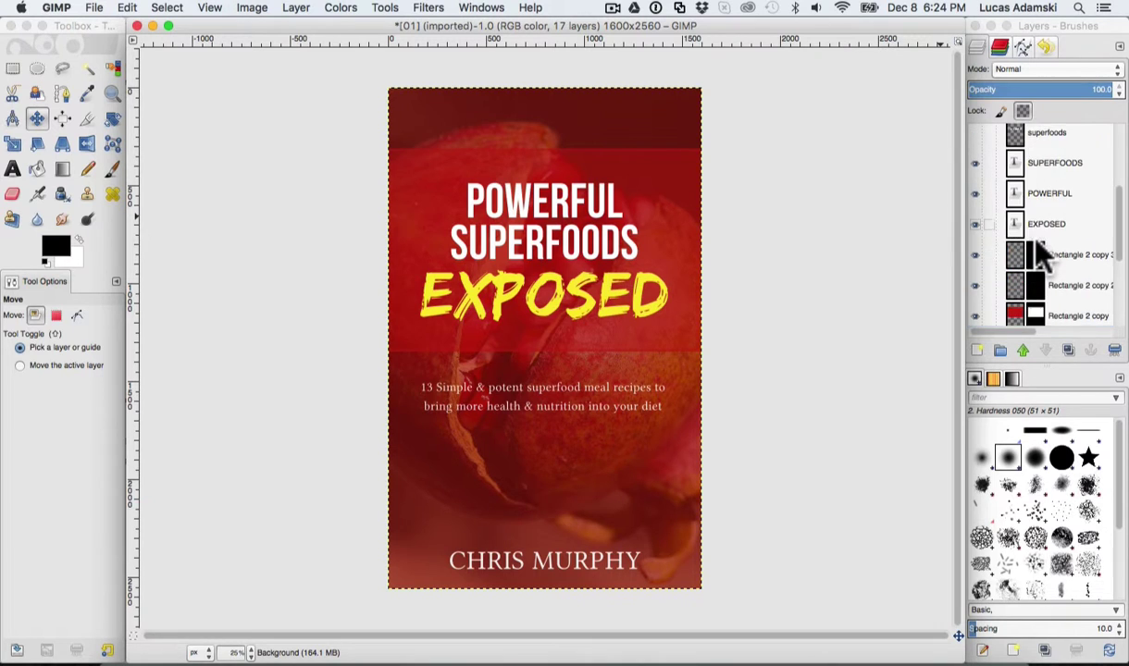
pyautogui.scroll(1, 1034, 243)
pyautogui.click(975, 137)
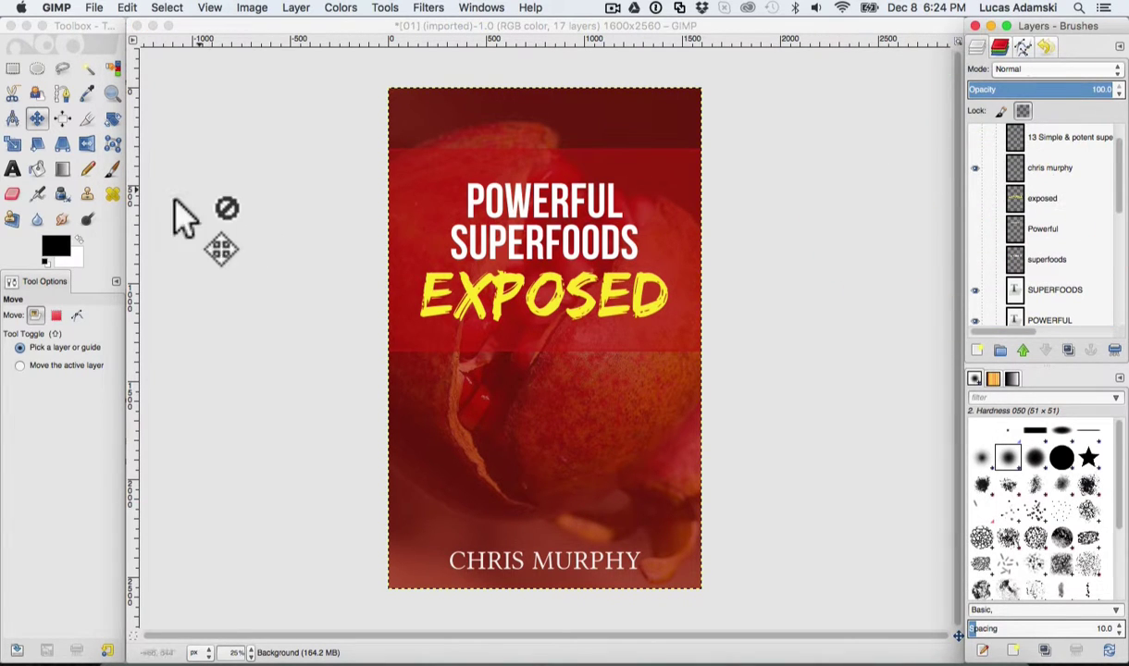
# Step: Draw a text box about 1432 × 236 px over the author name near the cover's bottom edge and enter "Your Name"
pyautogui.click(12, 170)
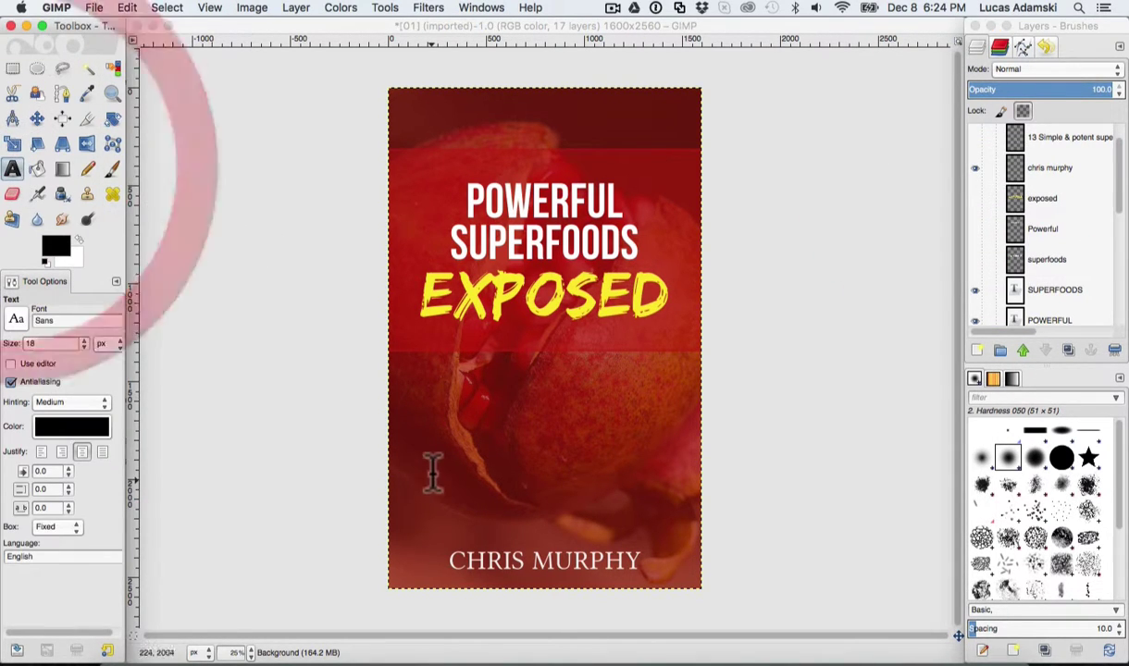
pyautogui.moveTo(415, 527); pyautogui.dragTo(682, 567)
pyautogui.click(653, 542)
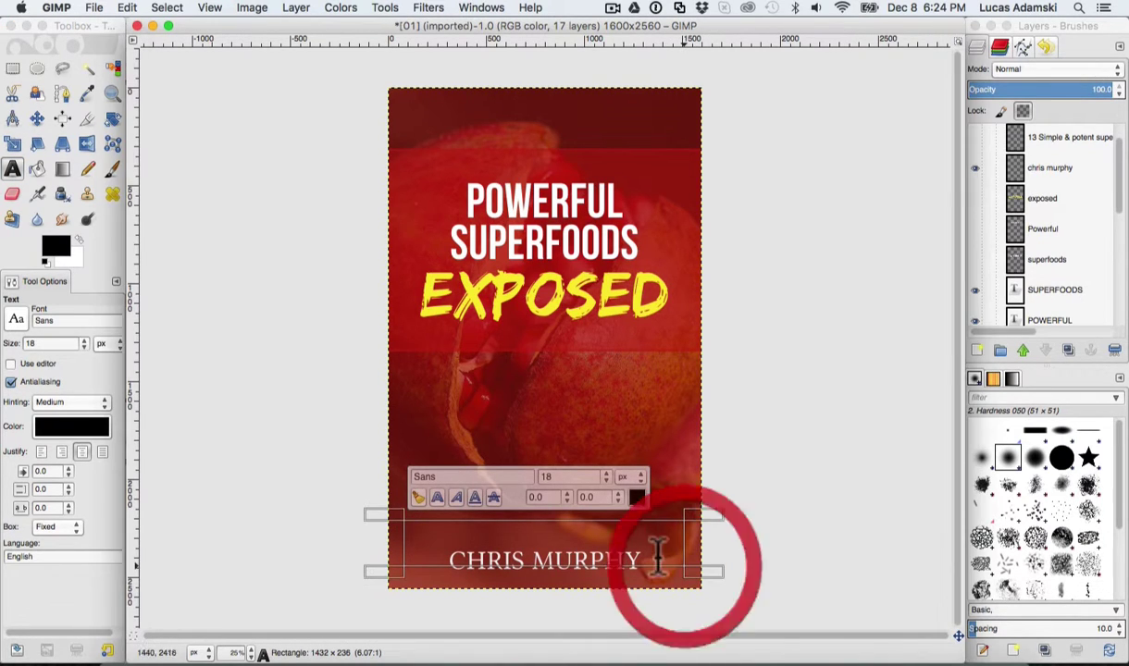
pyautogui.click(542, 562)
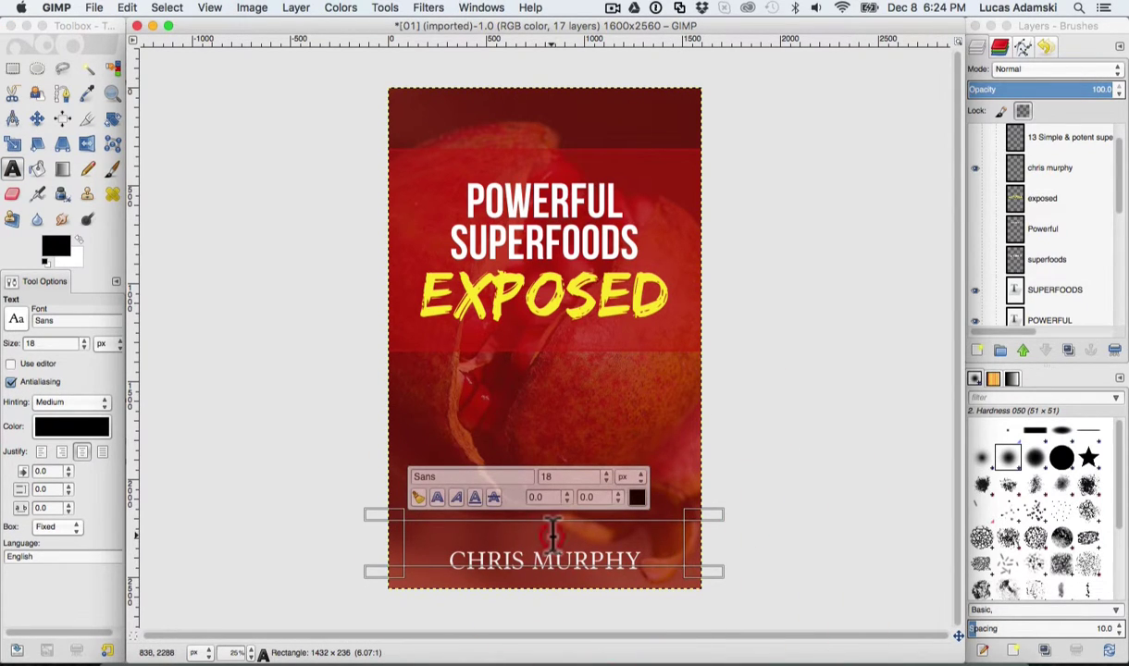
pyautogui.click(553, 534)
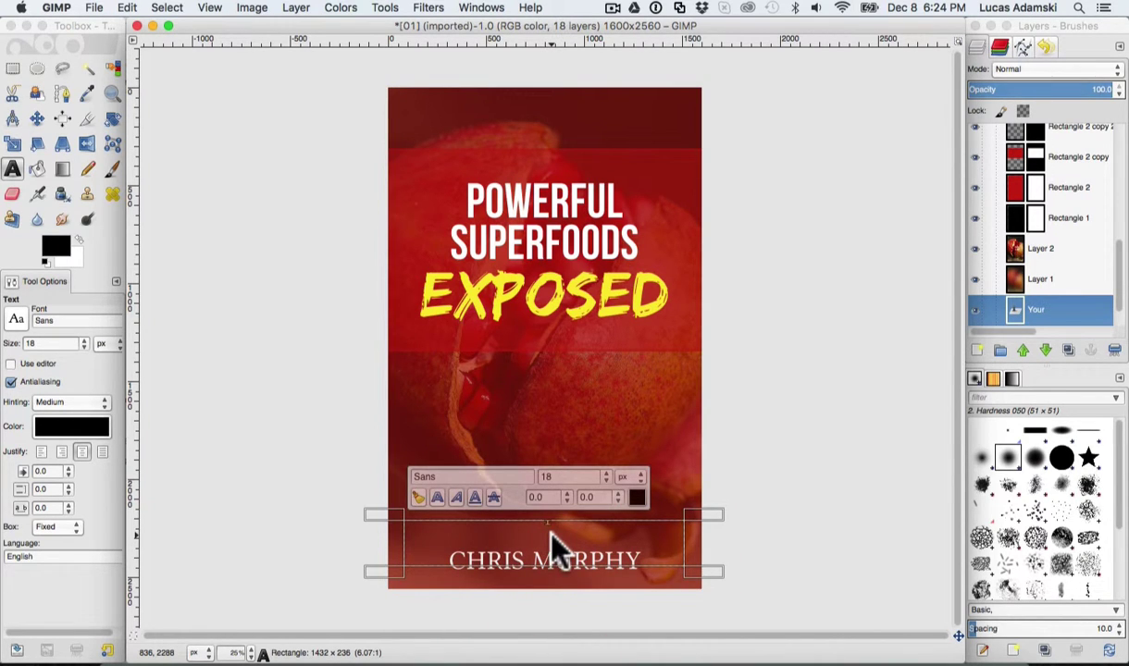
# Step: Move the Your Name layer directly below the EXPOSED layer and color its text white
pyautogui.moveTo(1064, 315); pyautogui.dragTo(1075, 162)
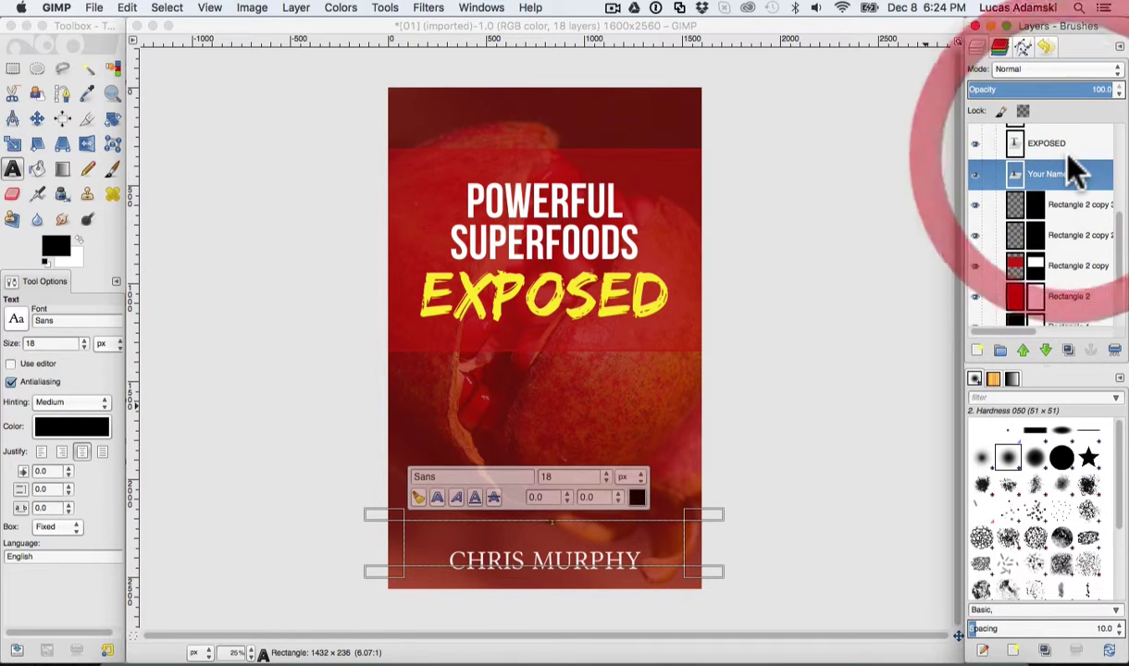
pyautogui.click(534, 520)
pyautogui.click(637, 498)
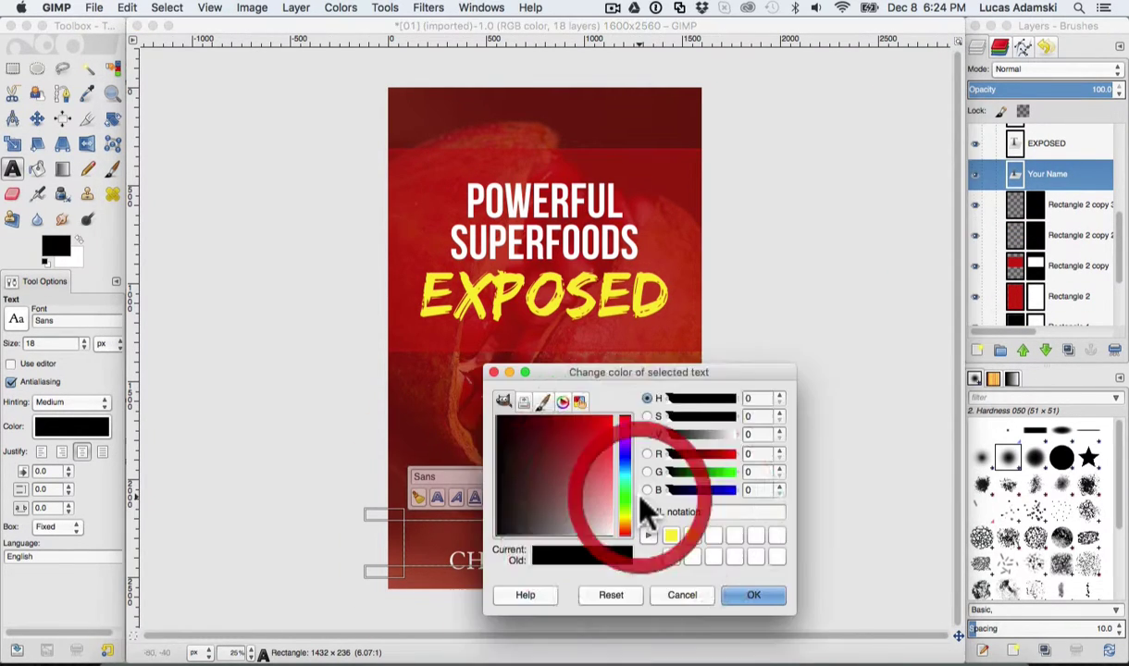
pyautogui.click(639, 544)
pyautogui.click(757, 597)
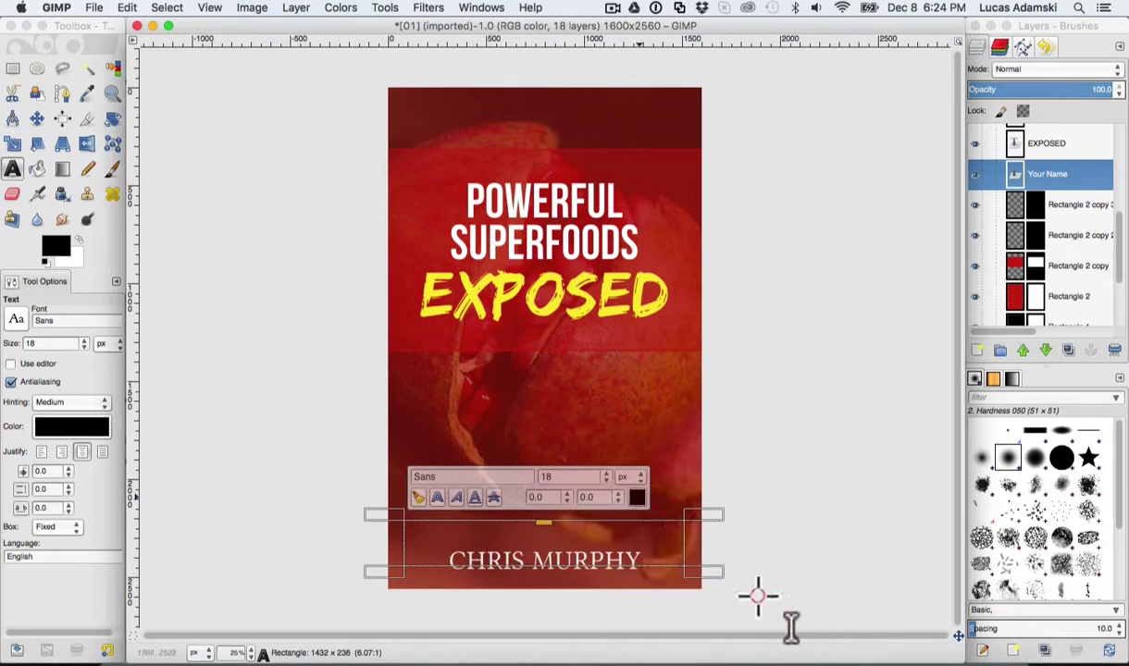
# Step: Format the Your Name text in Open Sans Bold at 150 px and finish editing it
pyautogui.doubleClick(473, 478)
pyautogui.write('open')
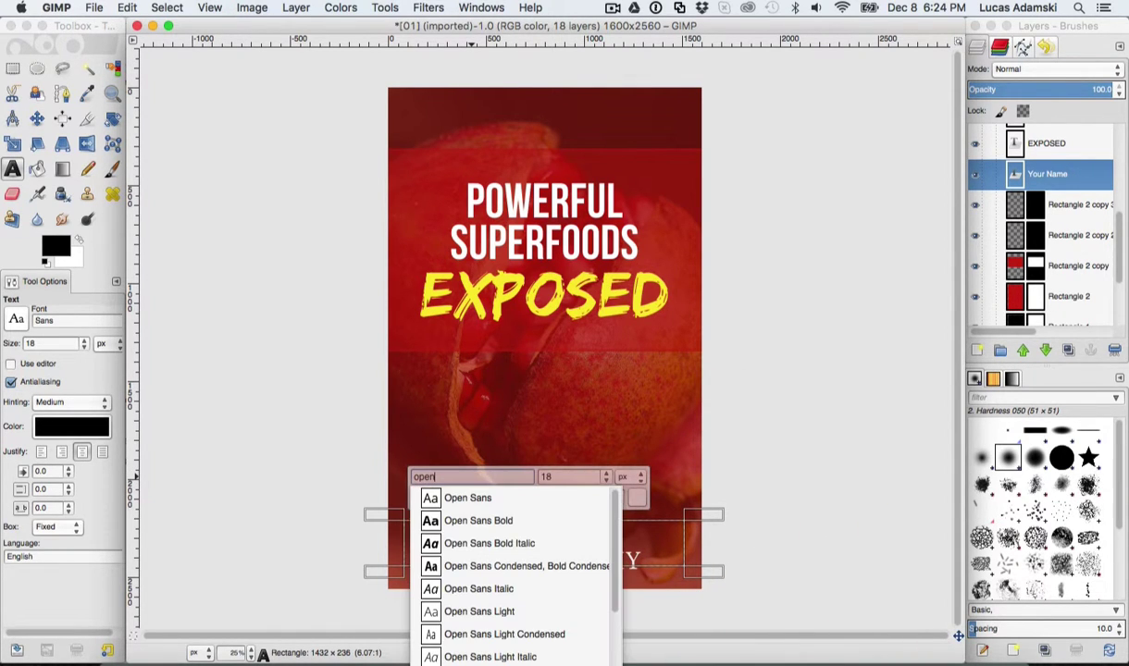
pyautogui.click(478, 520)
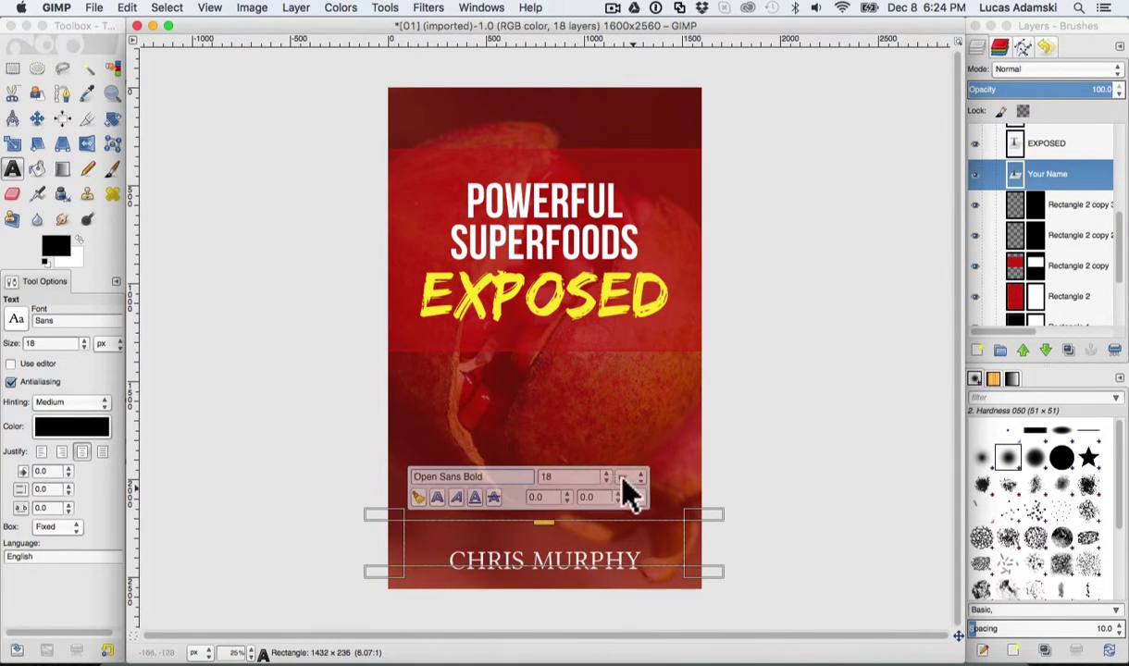
pyautogui.doubleClick(565, 476)
pyautogui.write('100')
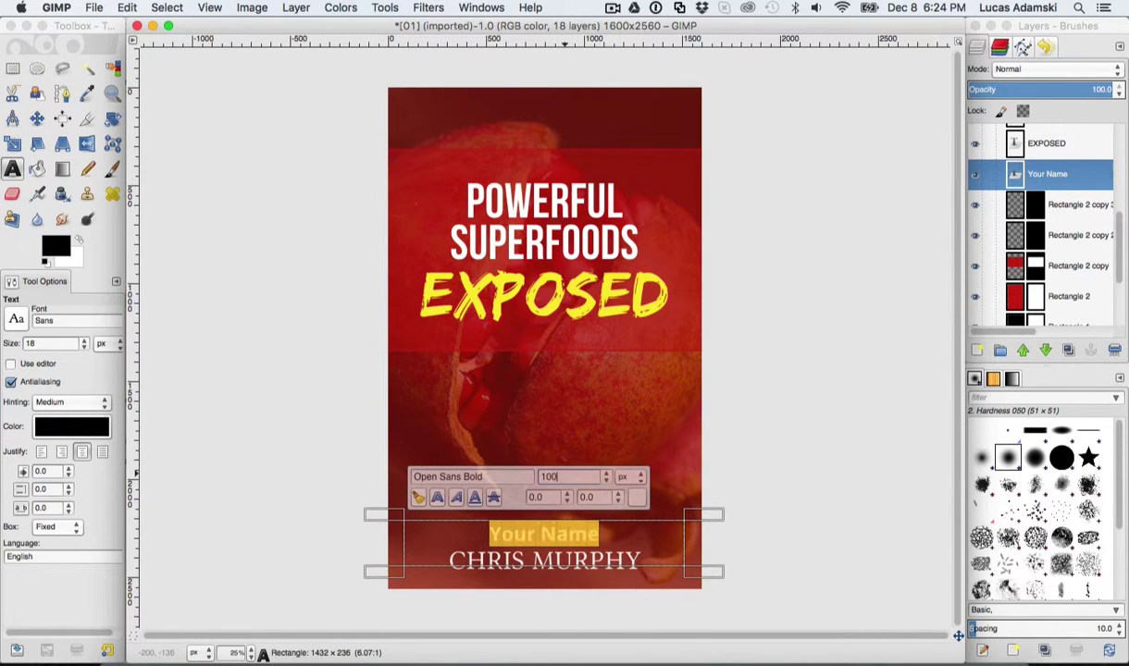
pyautogui.doubleClick(560, 476)
pyautogui.write('150')
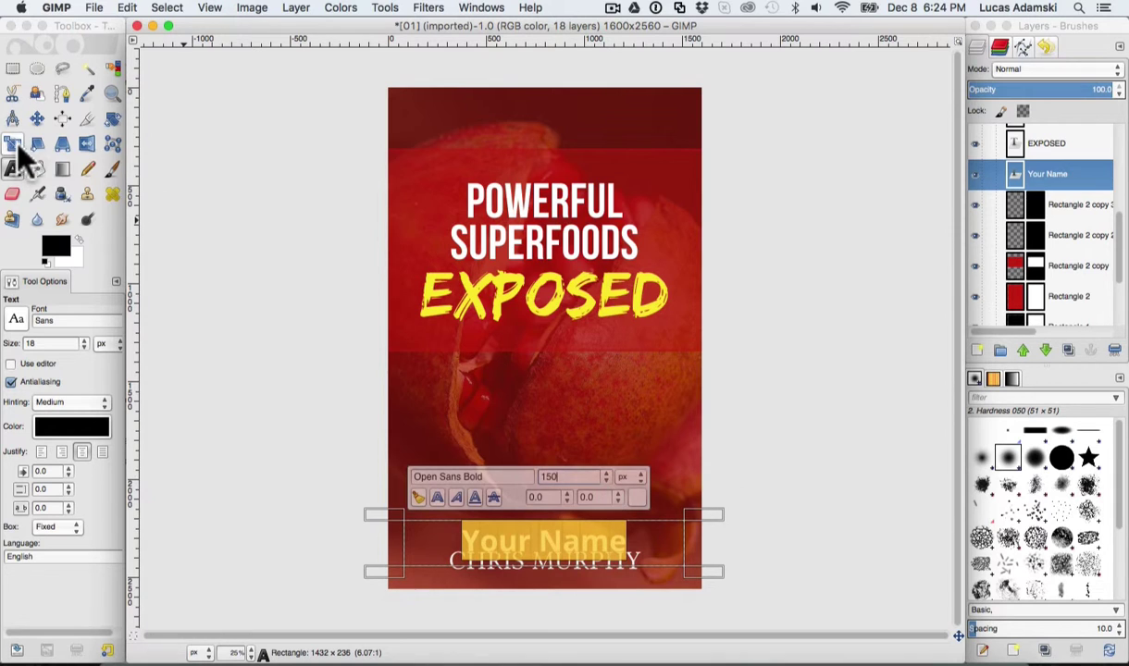
pyautogui.click(37, 118)
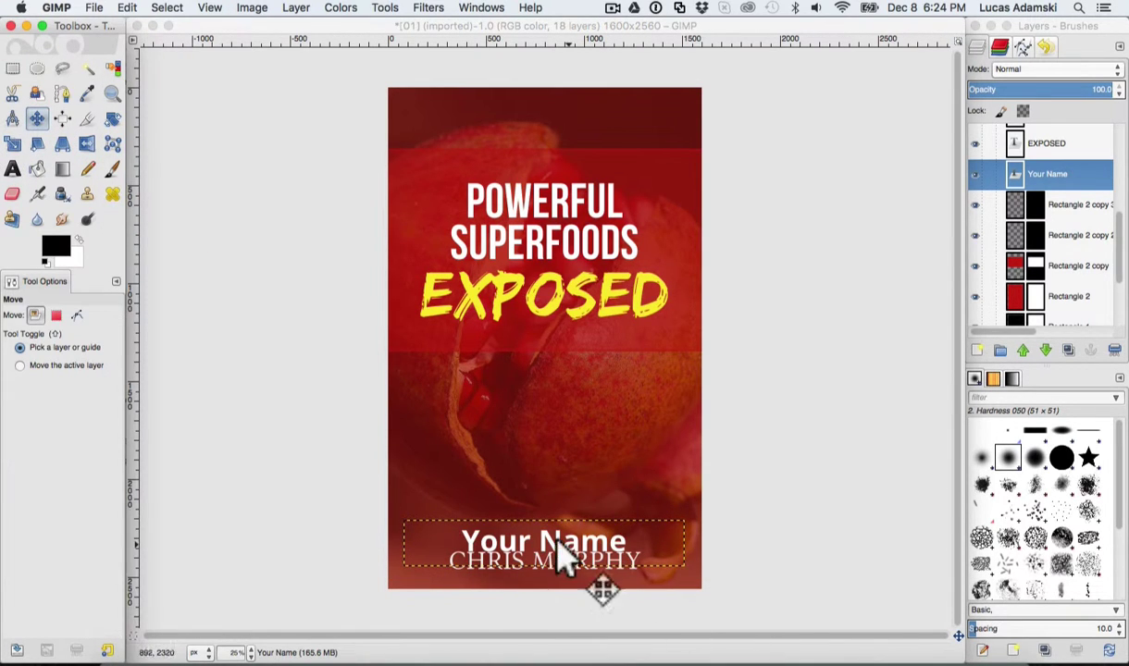
# Step: Move the Your Name text slightly down over the original author name and hide the original author-name layer
pyautogui.moveTo(556, 536); pyautogui.dragTo(561, 551)
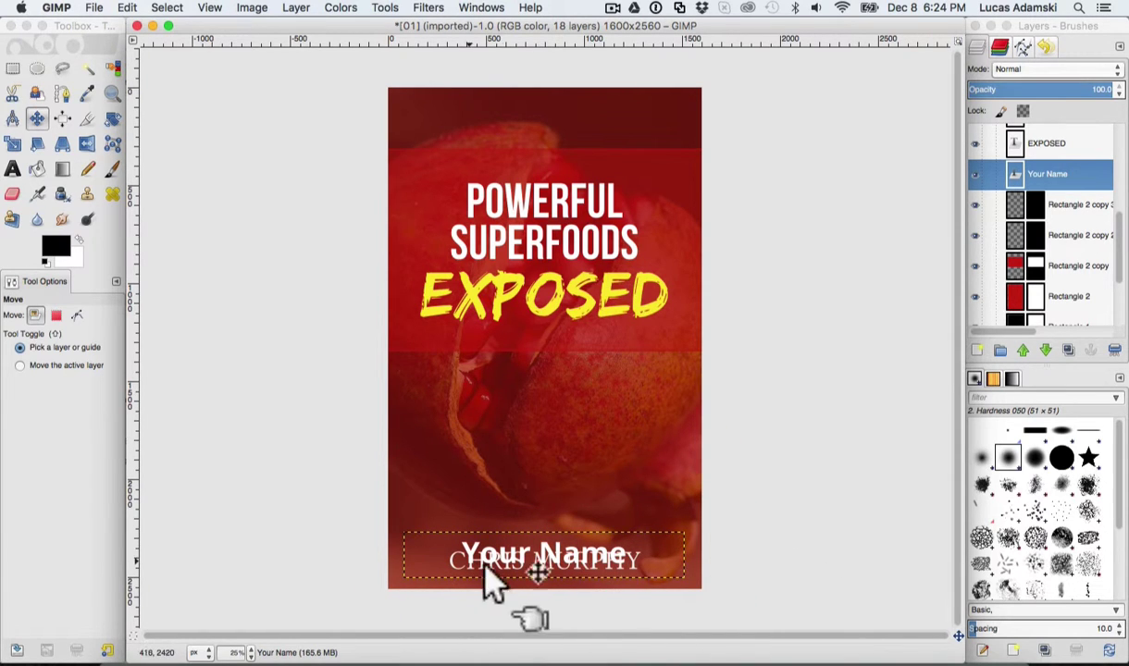
pyautogui.scroll(2, 1074, 209)
pyautogui.scroll(5, 1071, 211)
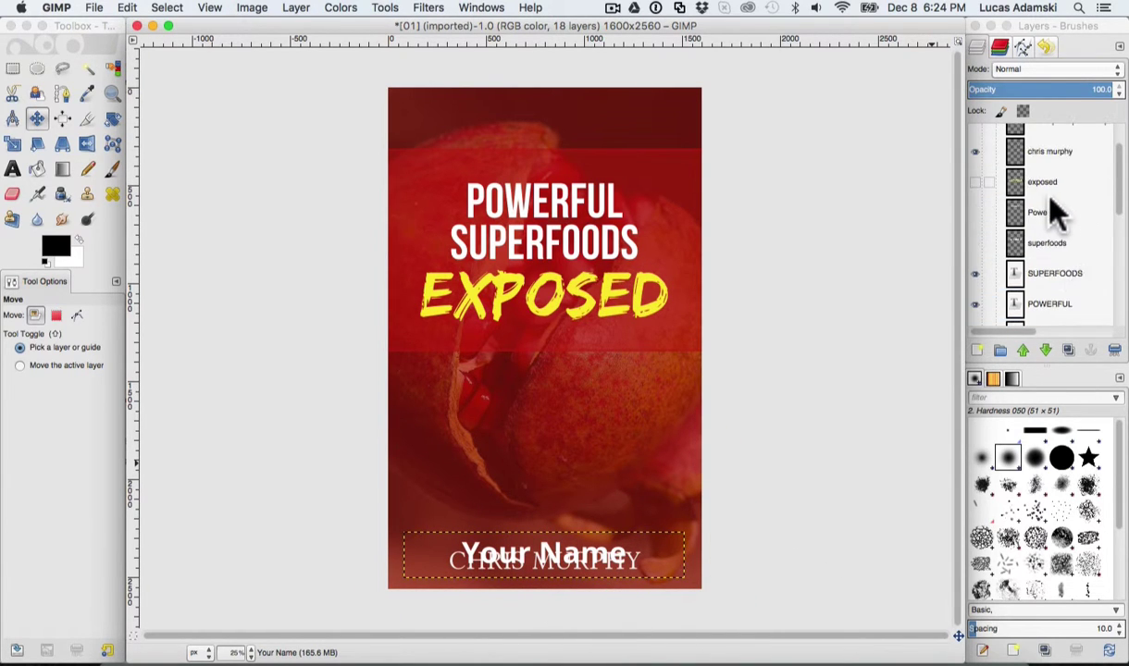
pyautogui.click(975, 199)
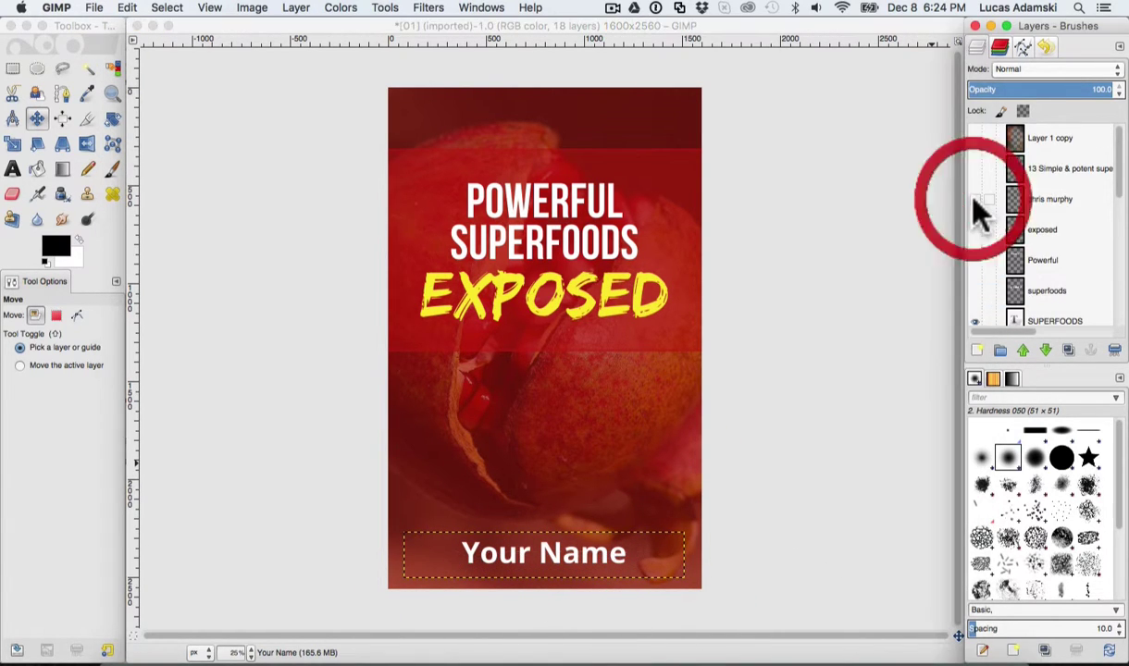
pyautogui.click(544, 551)
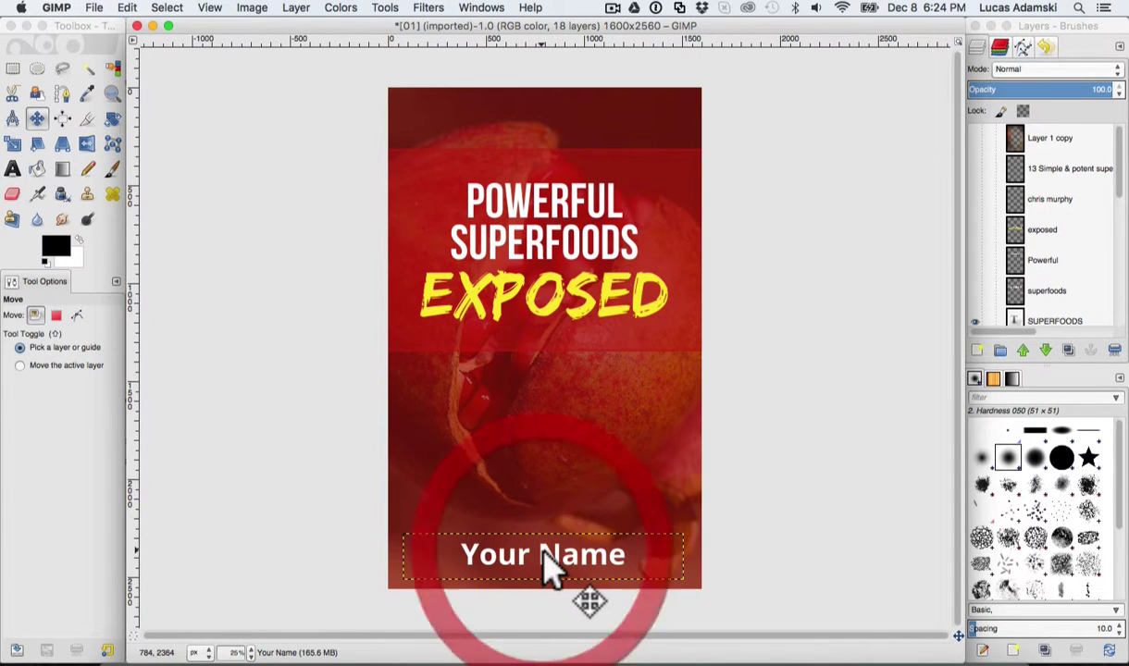
pyautogui.click(867, 447)
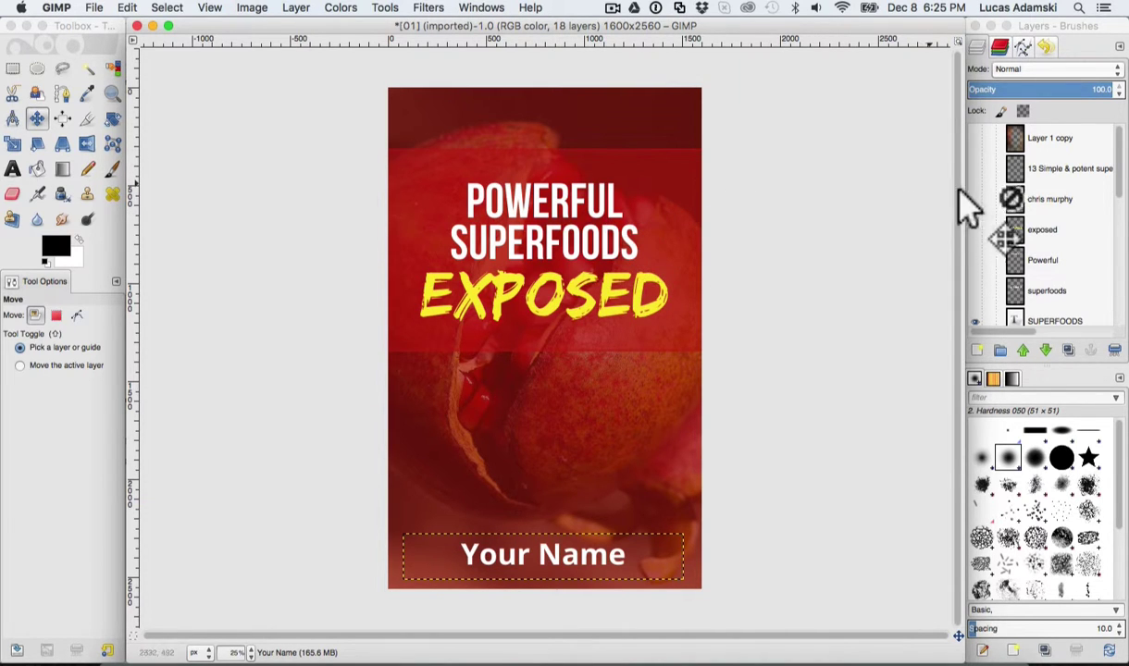
# Step: Toggle the three Rectangle 2 copy layers off and on to examine their effect, and select the Rectangle 2 layer
pyautogui.scroll(-3, 1061, 262)
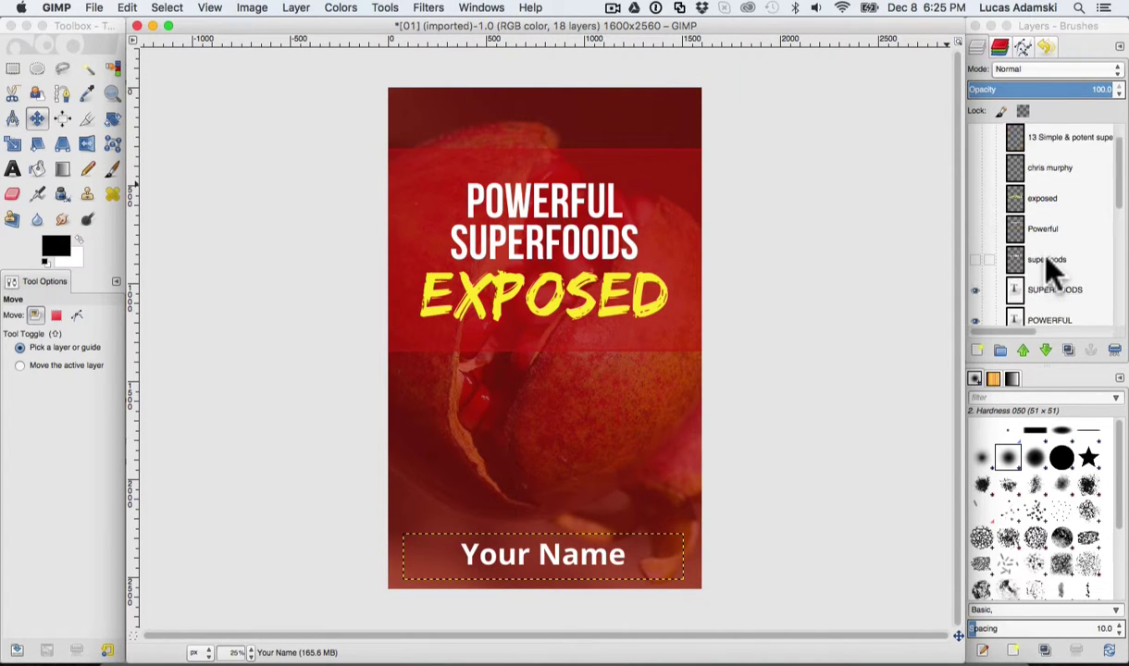
pyautogui.scroll(-3, 1047, 258)
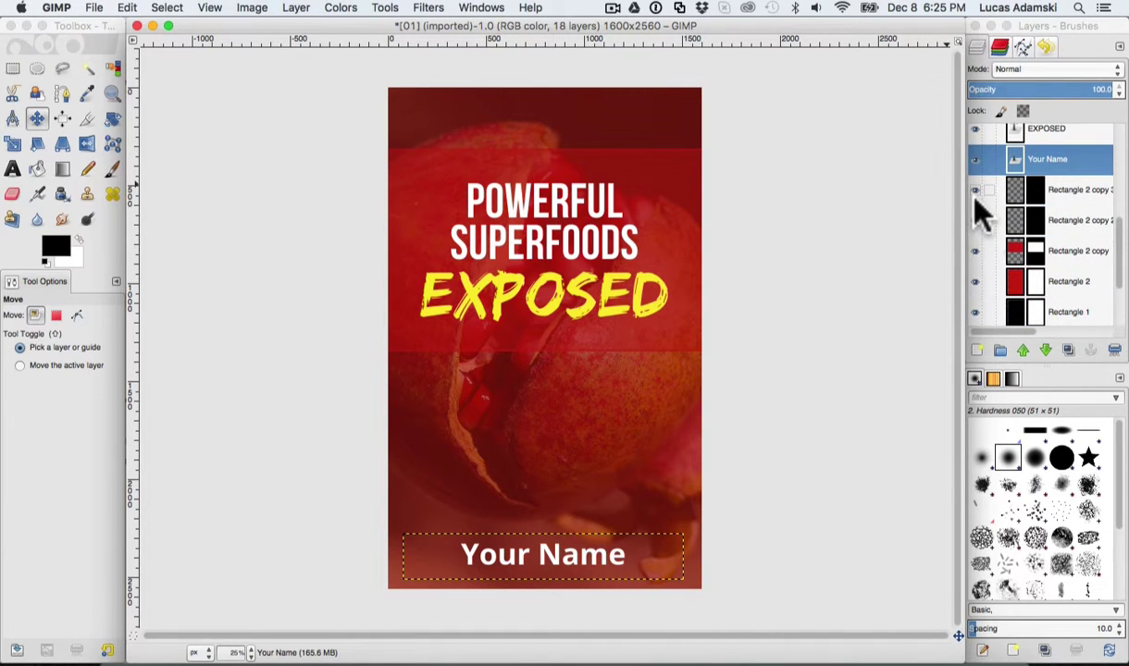
pyautogui.click(976, 200)
pyautogui.click(976, 214)
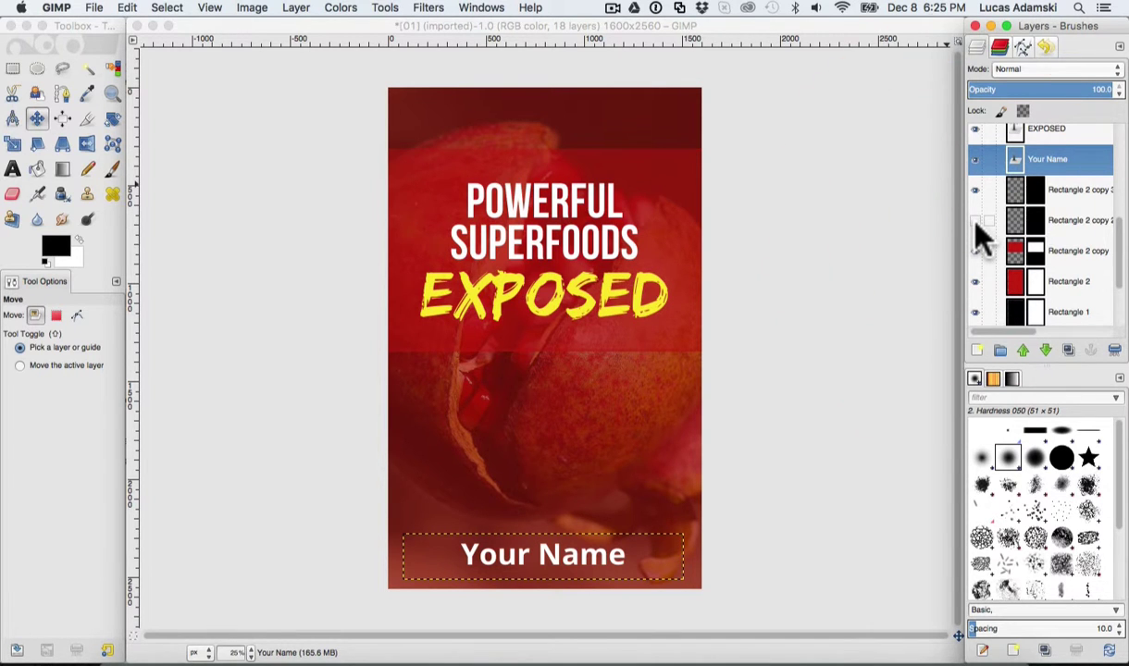
pyautogui.click(975, 222)
pyautogui.click(976, 244)
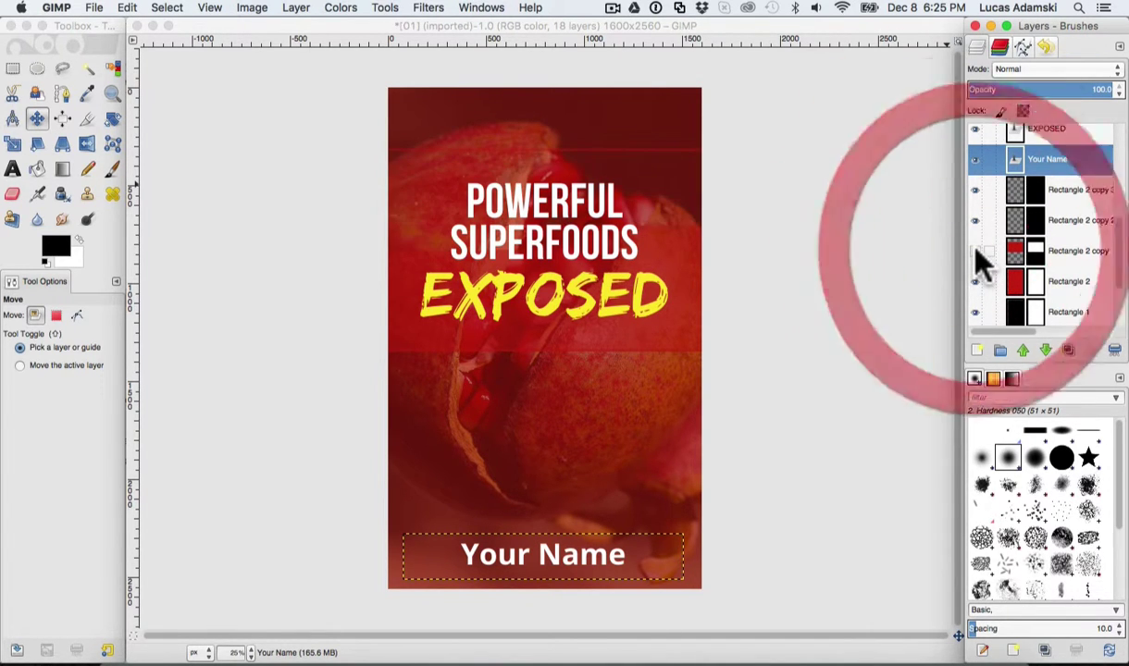
pyautogui.click(976, 245)
pyautogui.moveTo(955, 246); pyautogui.dragTo(1074, 190)
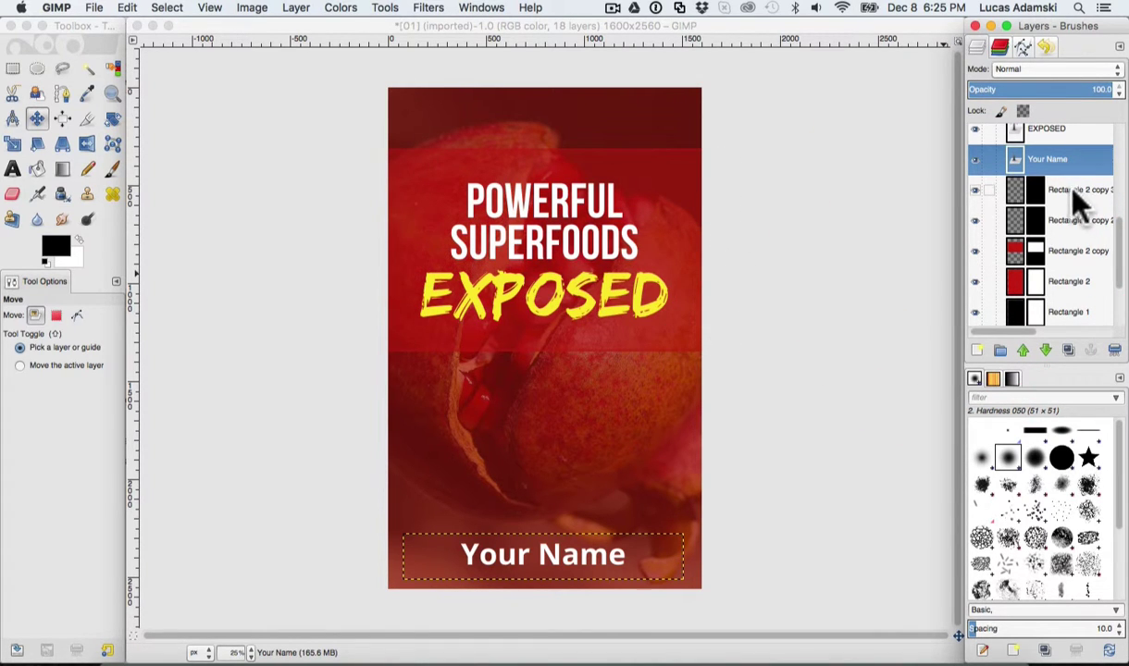
pyautogui.click(1072, 283)
pyautogui.scroll(-3, 1076, 259)
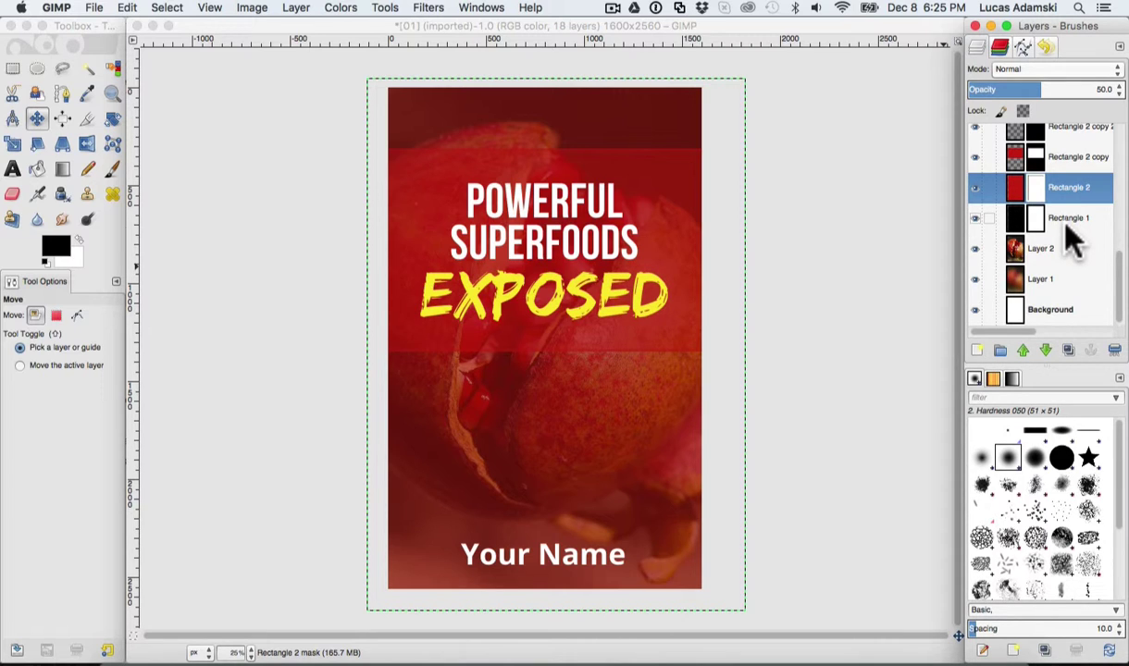
# Step: Start exporting the cover as a JPEG image named 01.jpg in the 01 folder
pyautogui.moveTo(1069, 231); pyautogui.dragTo(105, 20)
pyautogui.click(96, 9)
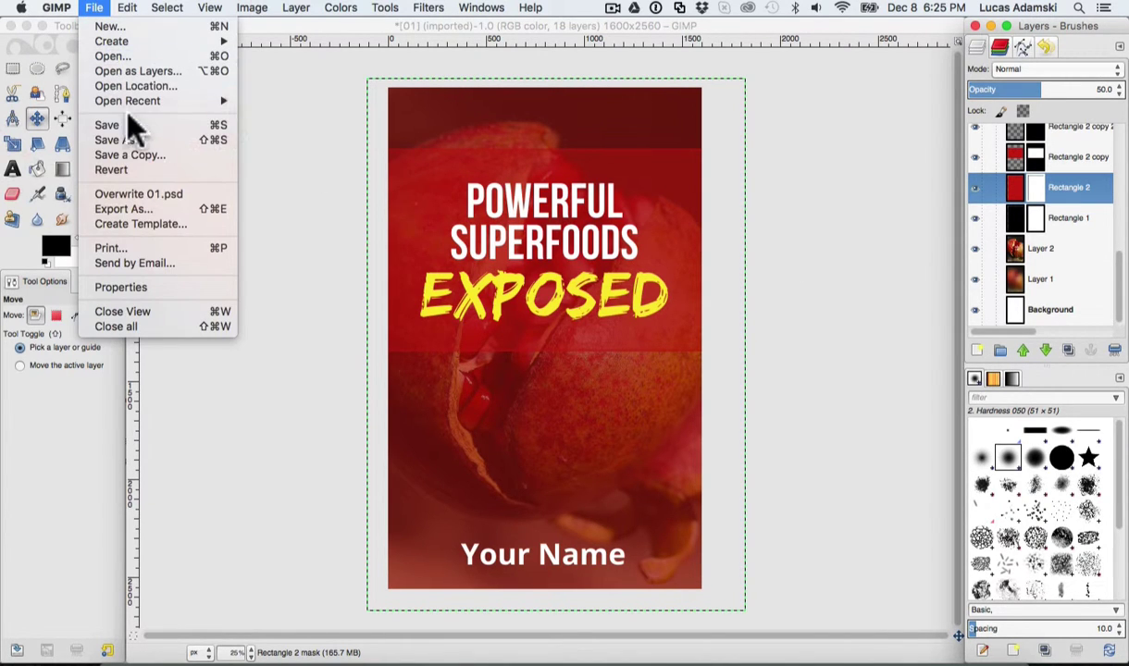
pyautogui.click(143, 209)
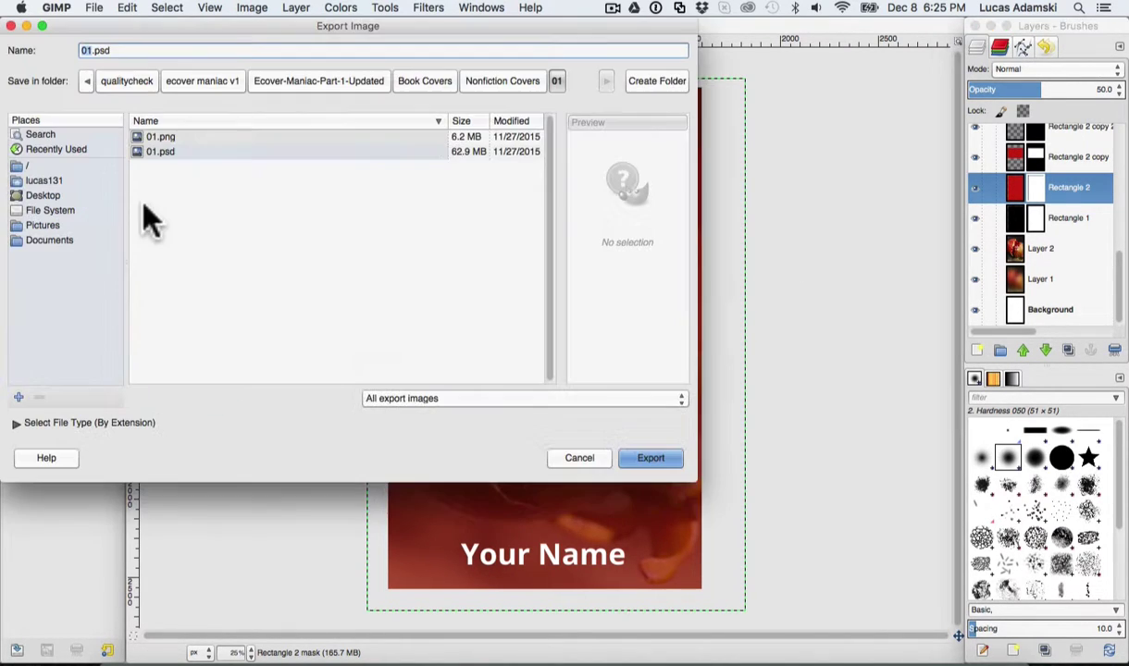
pyautogui.click(461, 406)
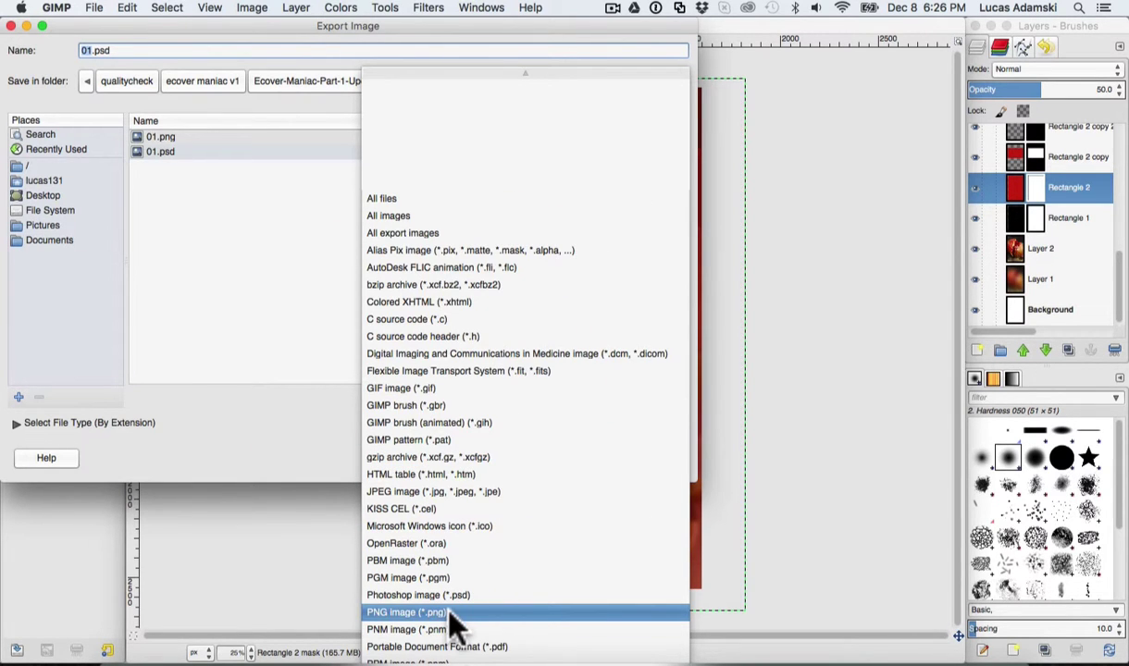
pyautogui.click(463, 491)
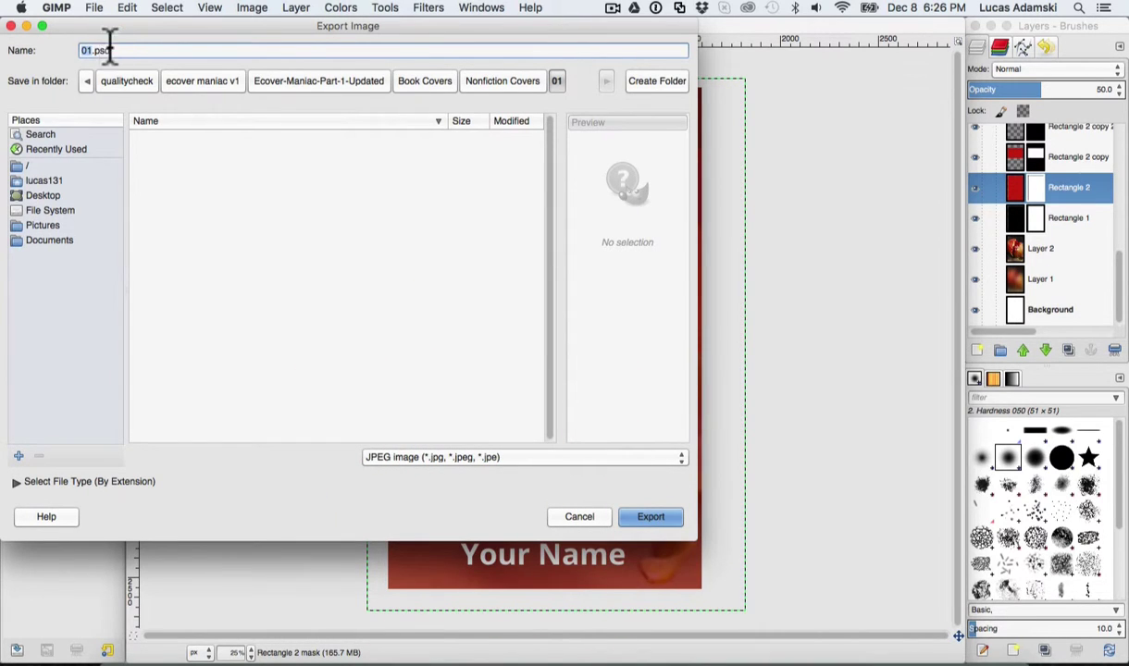
pyautogui.moveTo(93, 50); pyautogui.dragTo(266, 51)
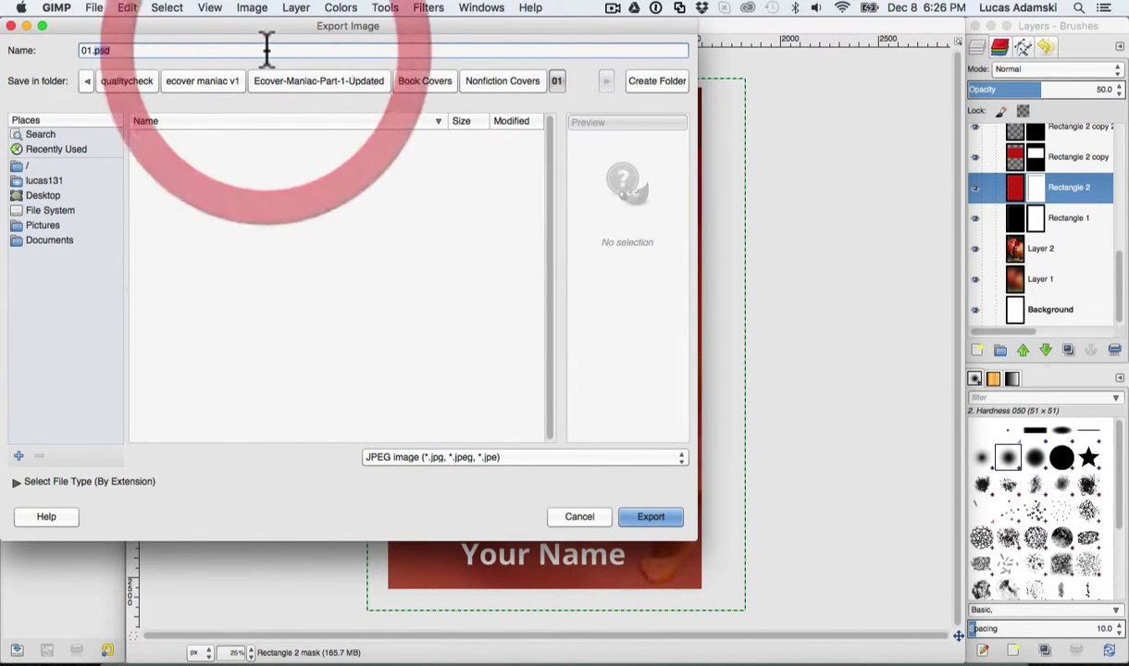
pyautogui.write('jpg')
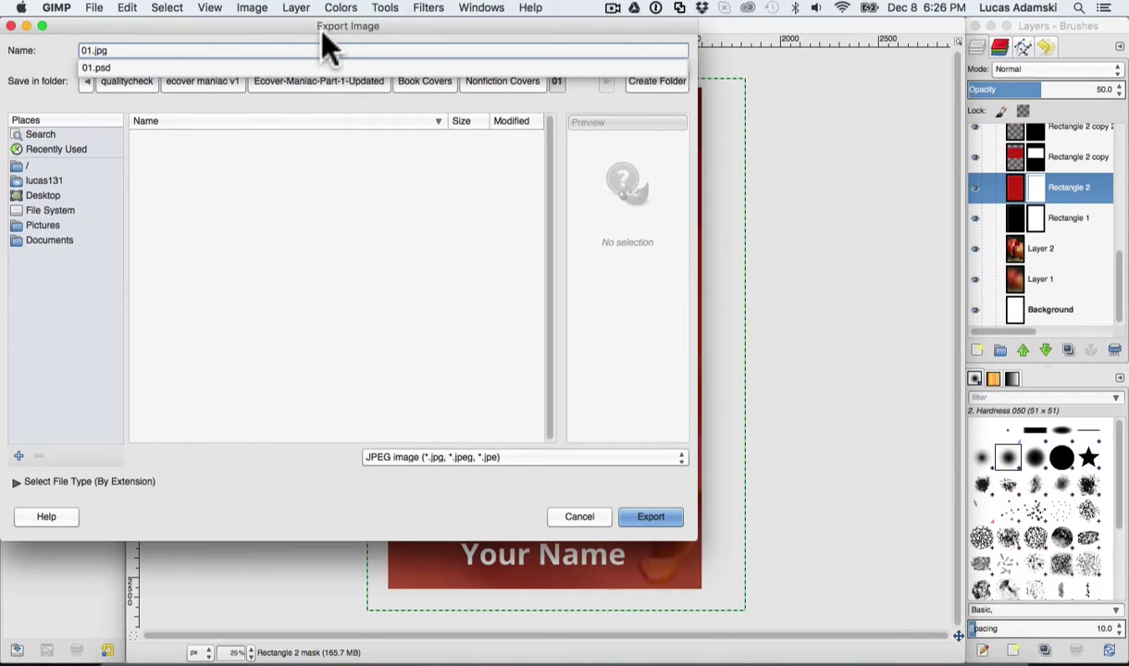
pyautogui.click(321, 32)
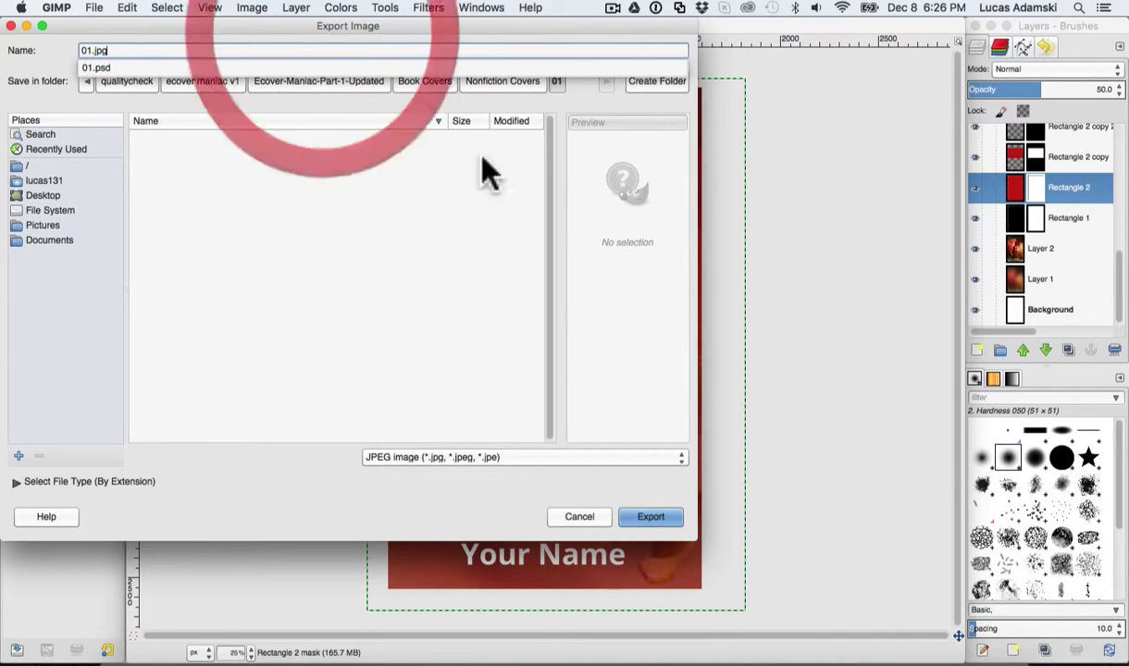
pyautogui.click(637, 517)
pyautogui.click(642, 524)
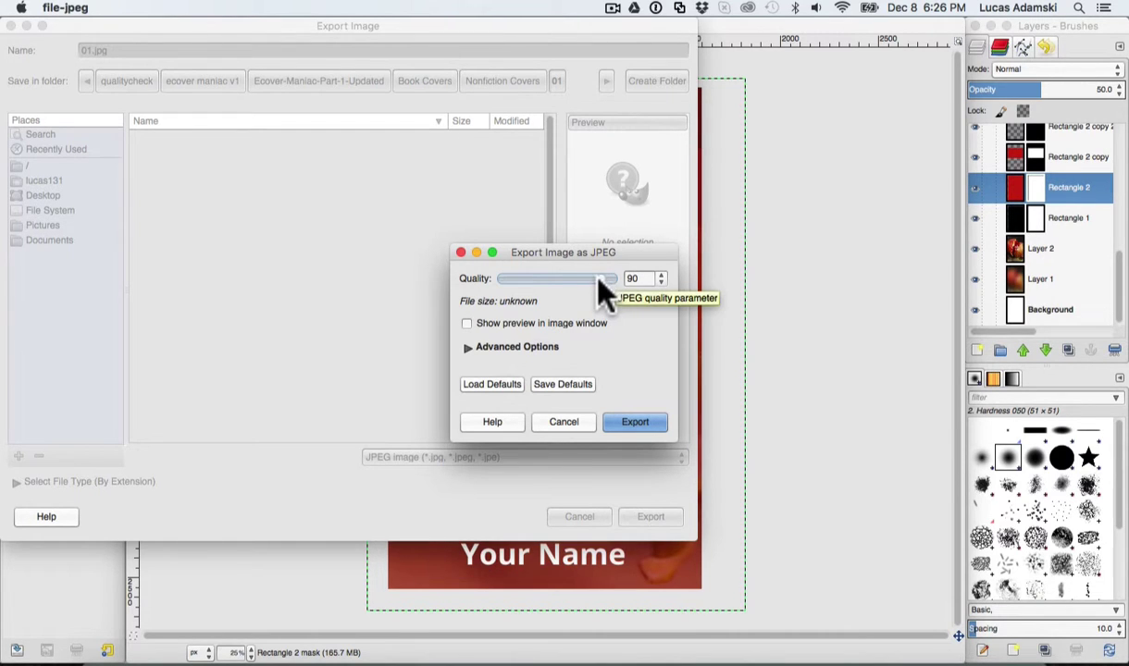
# Step: Set the JPEG quality to 90, review the advanced options, and complete the export
pyautogui.moveTo(602, 278)
pyautogui.mouseDown()
pyautogui.moveTo(618, 280)
pyautogui.moveTo(503, 290)
pyautogui.moveTo(601, 291)
pyautogui.mouseUp()
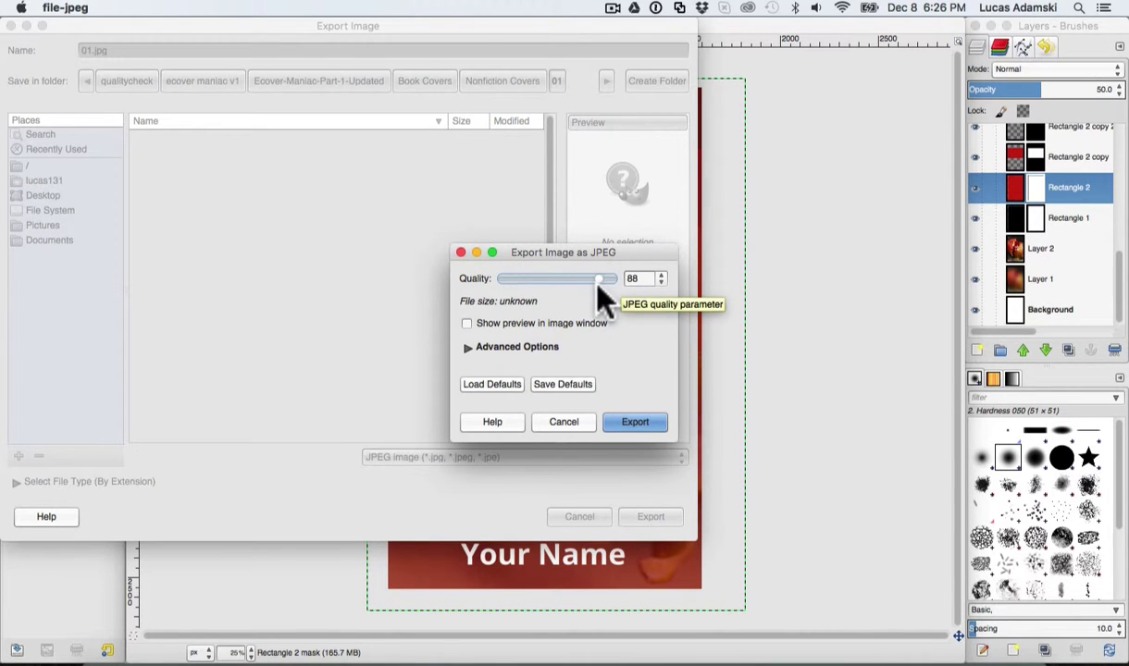
pyautogui.click(599, 280)
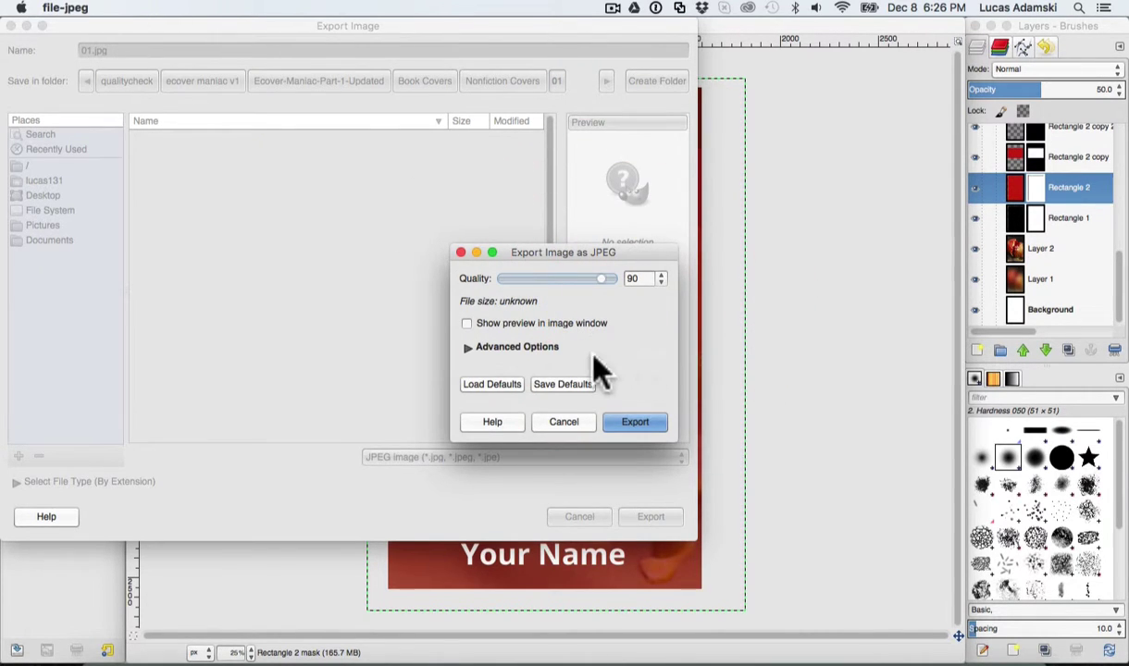
pyautogui.click(517, 350)
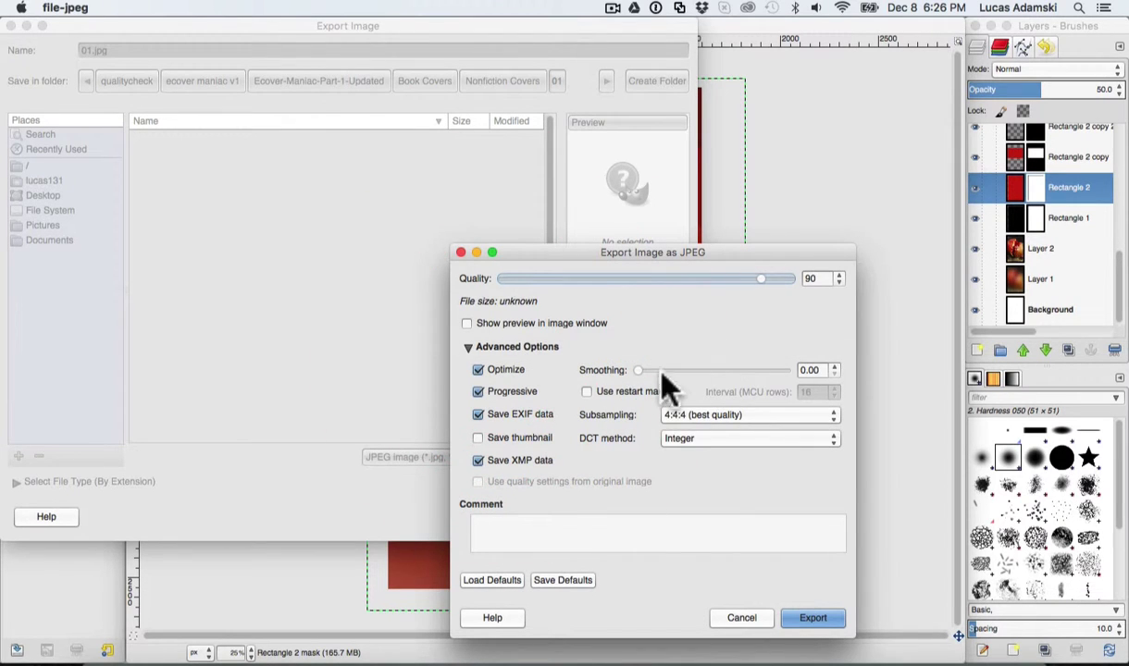
pyautogui.click(505, 350)
pyautogui.click(637, 424)
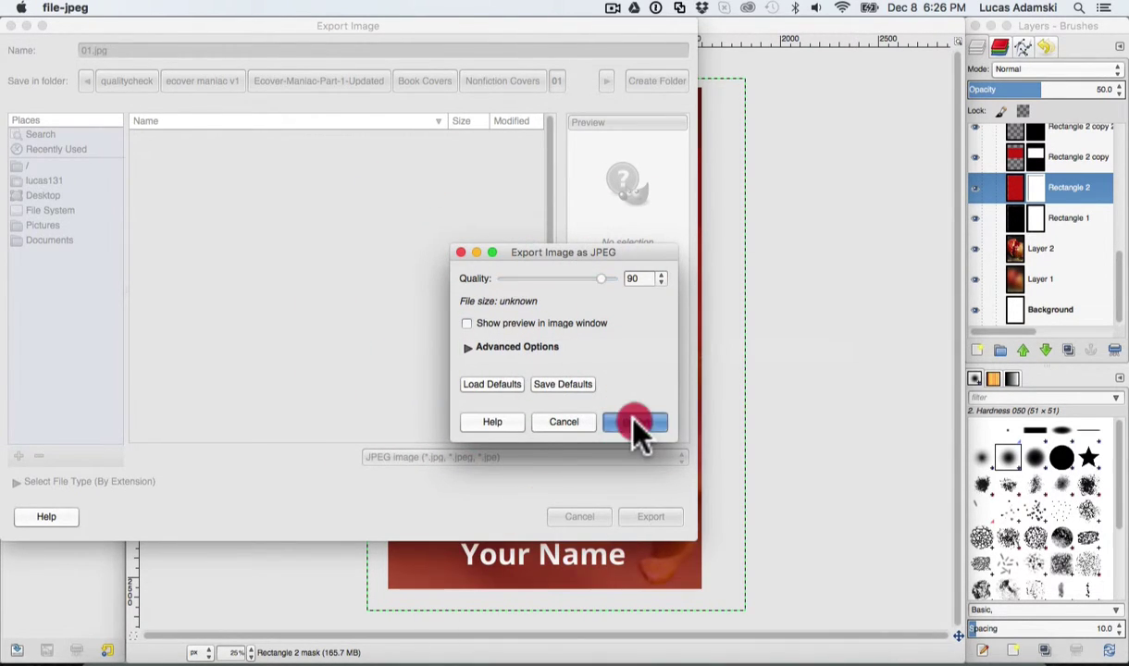